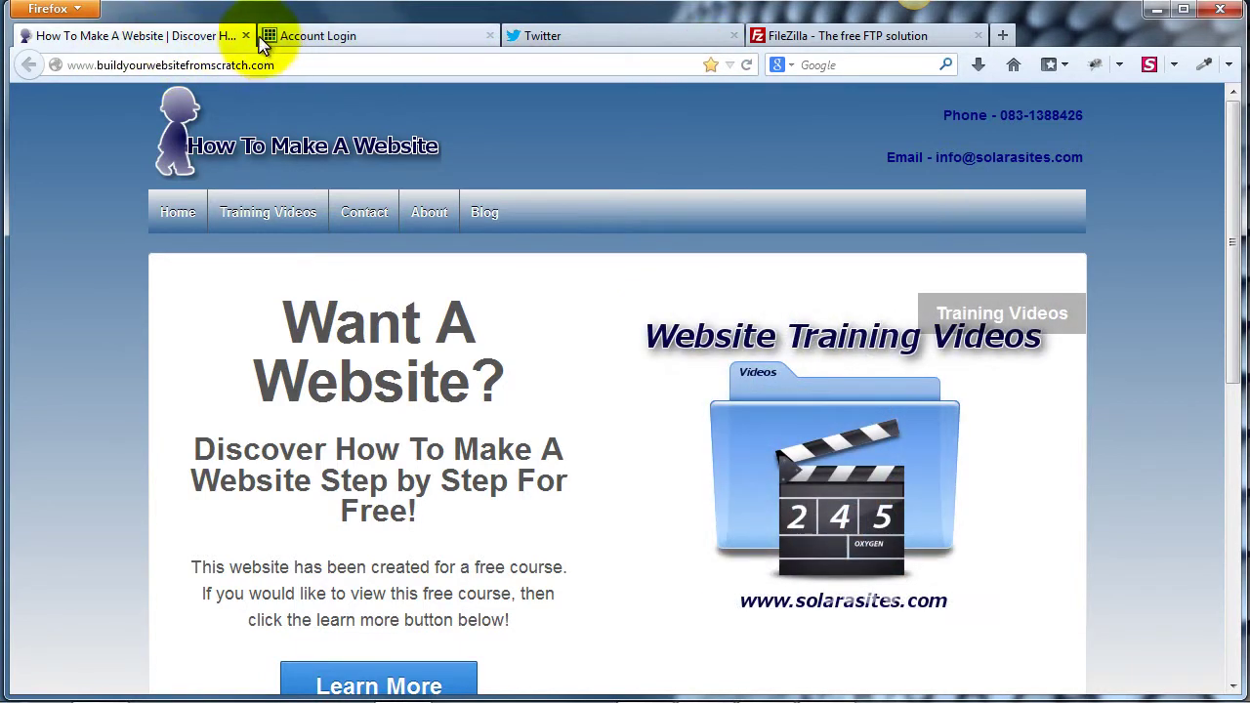
Look at the tab icons of the Bluehost, Twitter and FileZilla sites and return to the How To Make A Website page
click(335, 39)
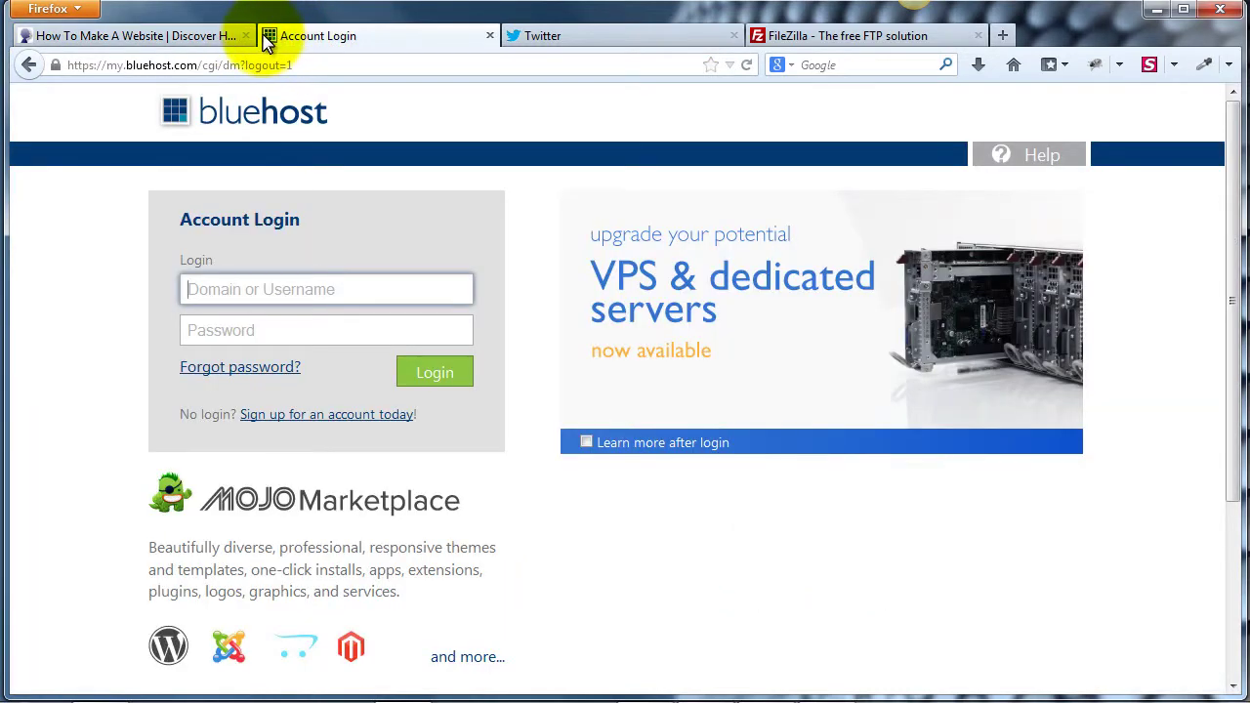
click(547, 37)
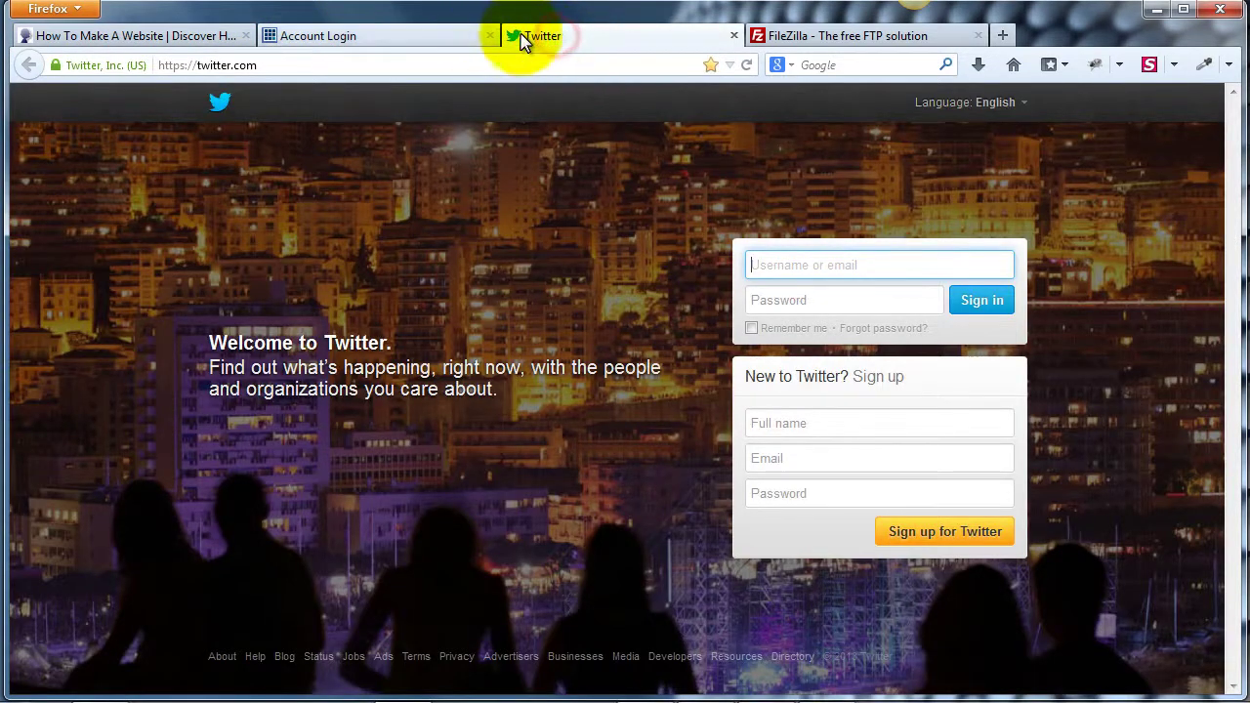
click(811, 37)
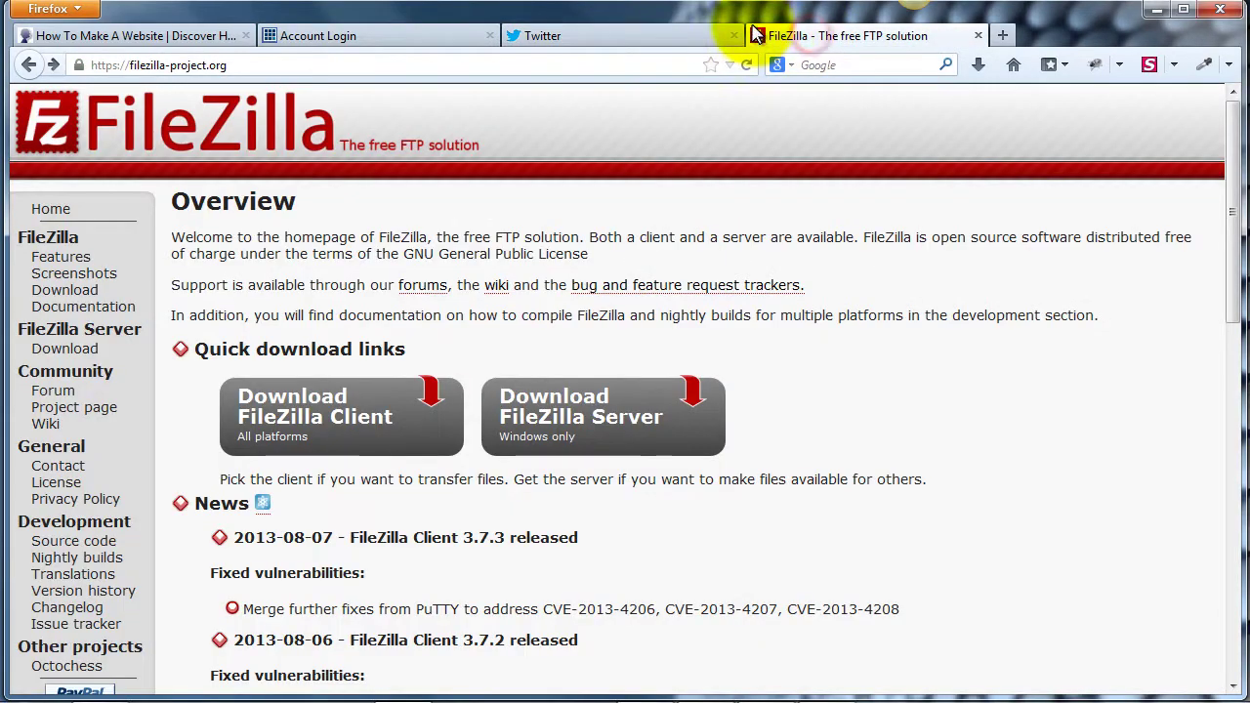
click(186, 44)
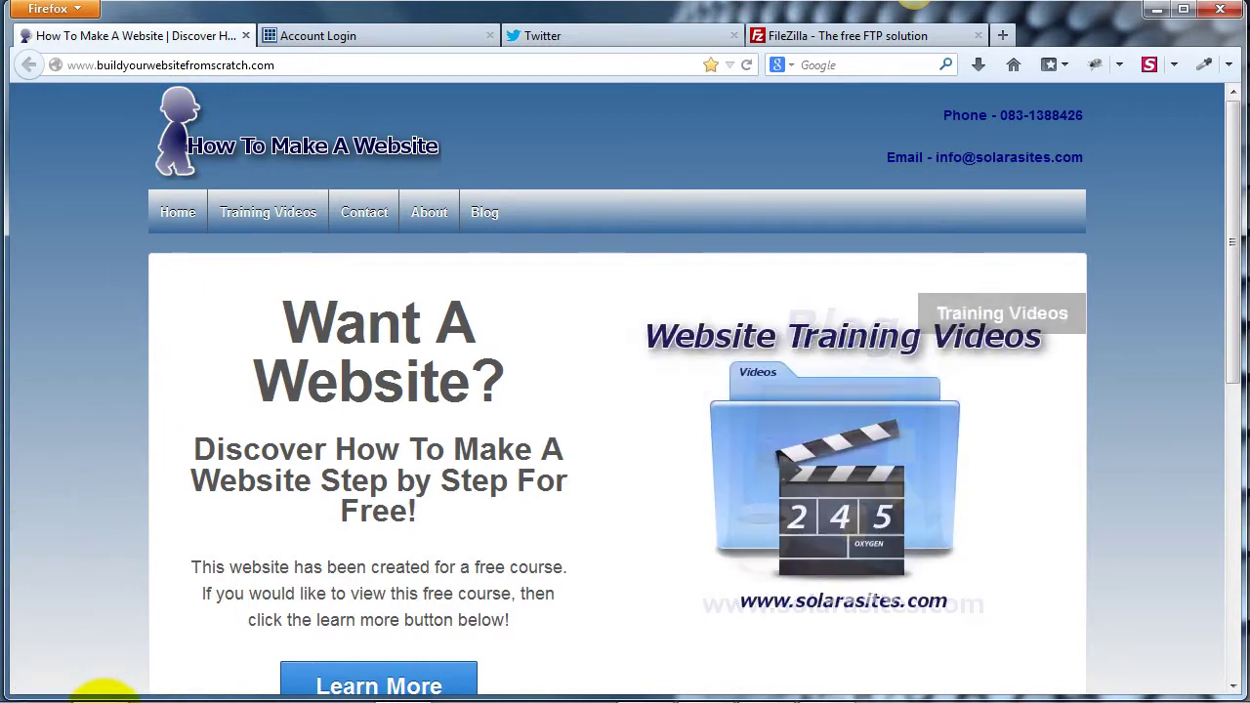
Open the make_a_website image from the png folder in Paint
click(101, 696)
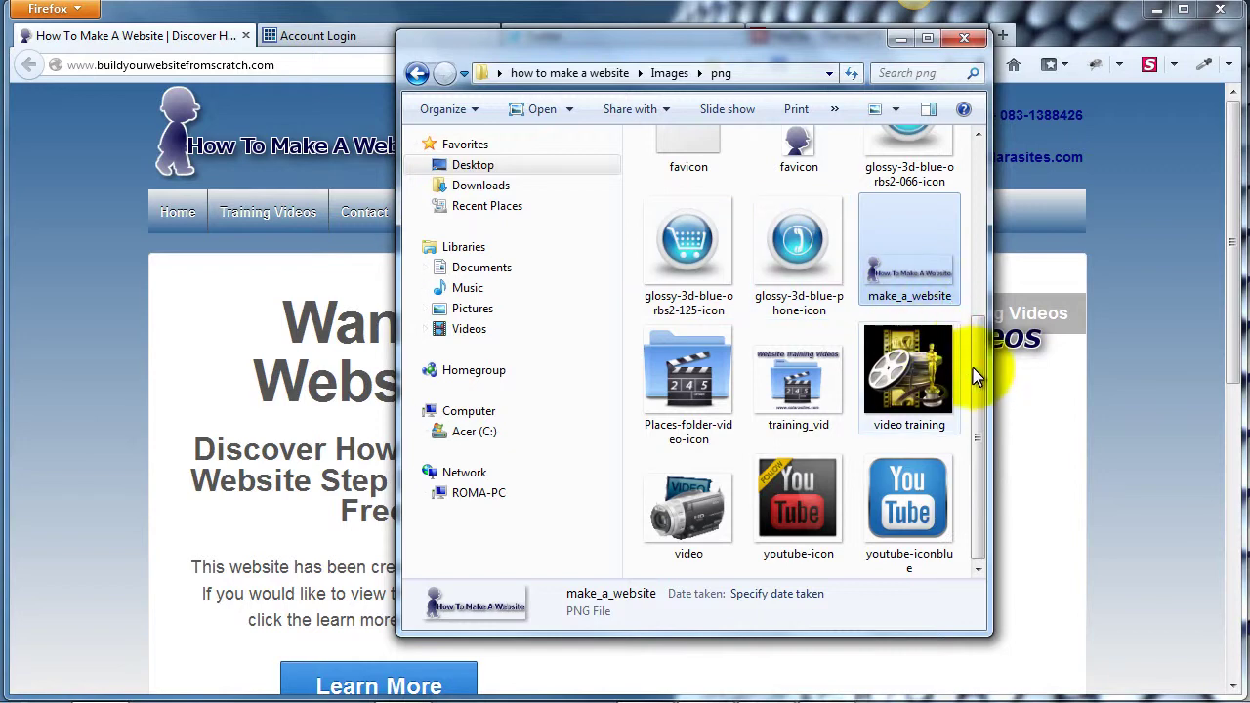
drag(979, 368, 978, 347)
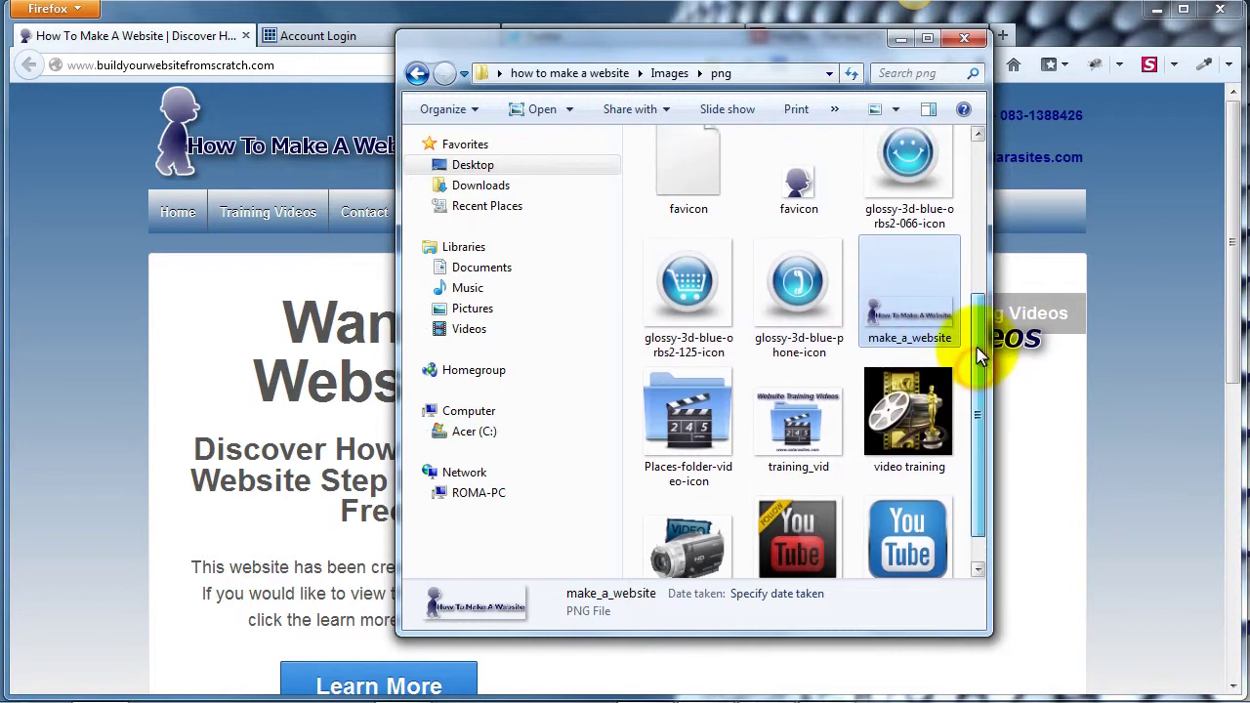
right_click(906, 298)
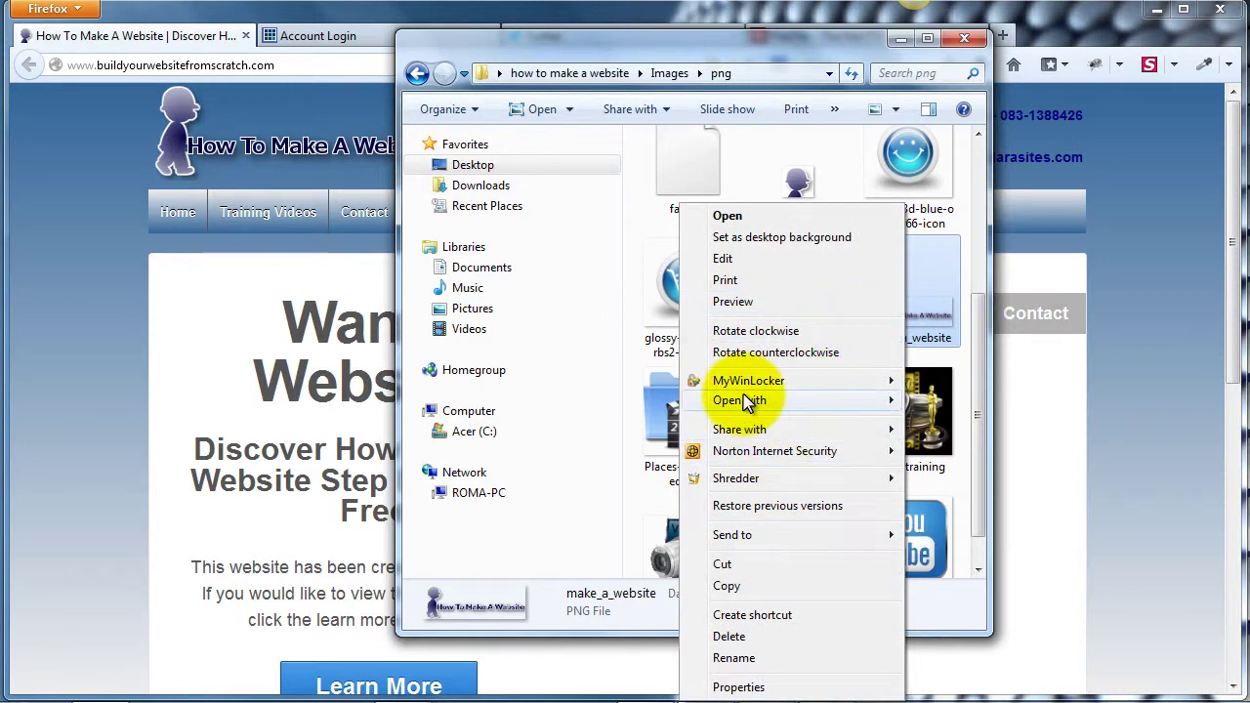
mouse_move(744, 404)
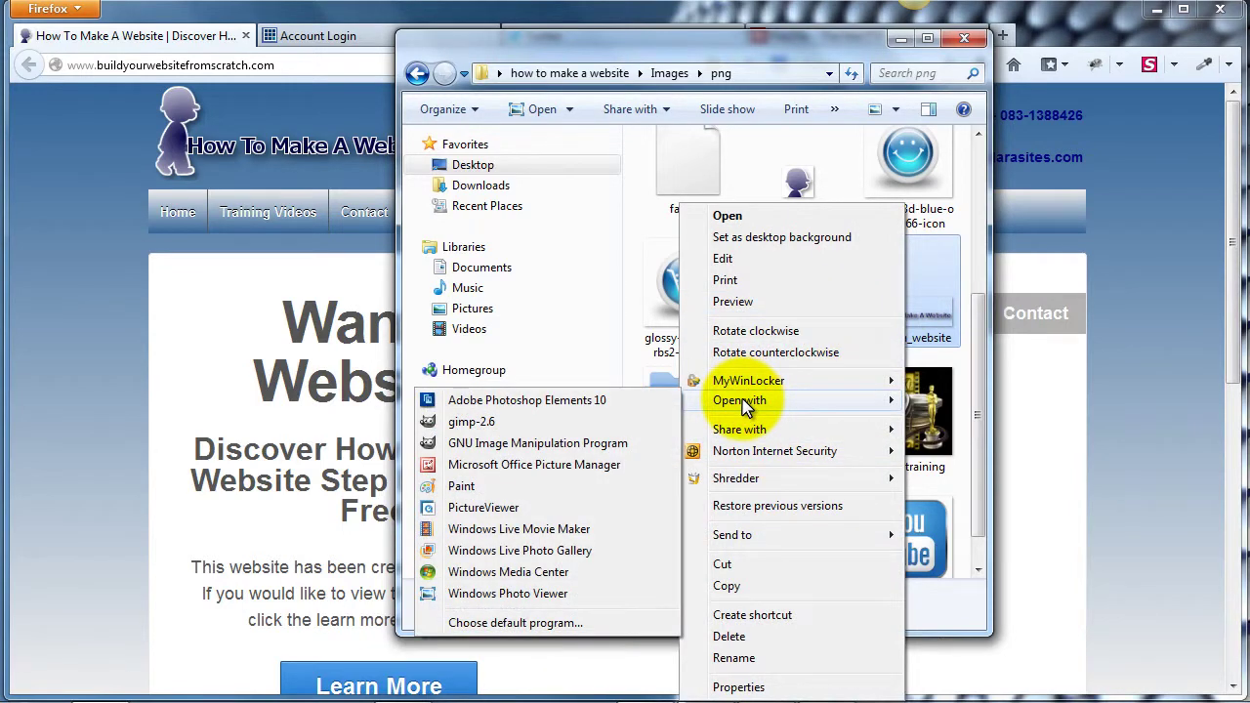
click(479, 495)
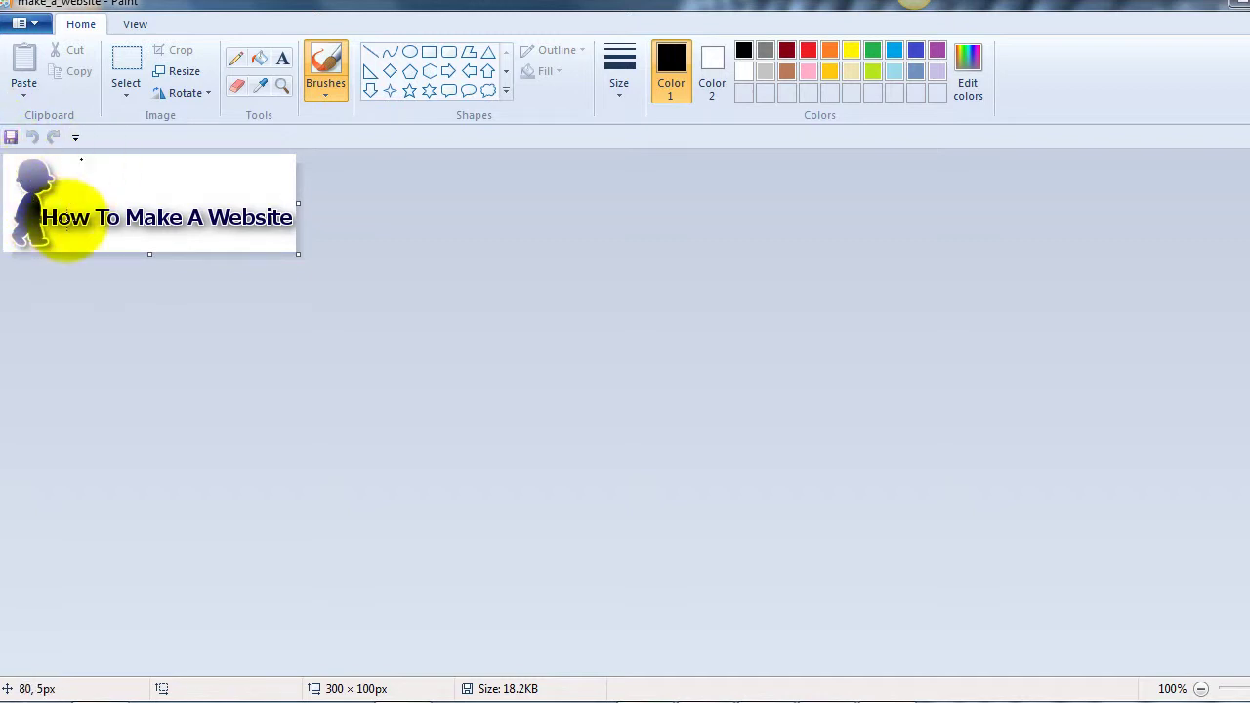
Select an area of about 54 × 55 px around the logo figure's head and crop the image to it
click(125, 64)
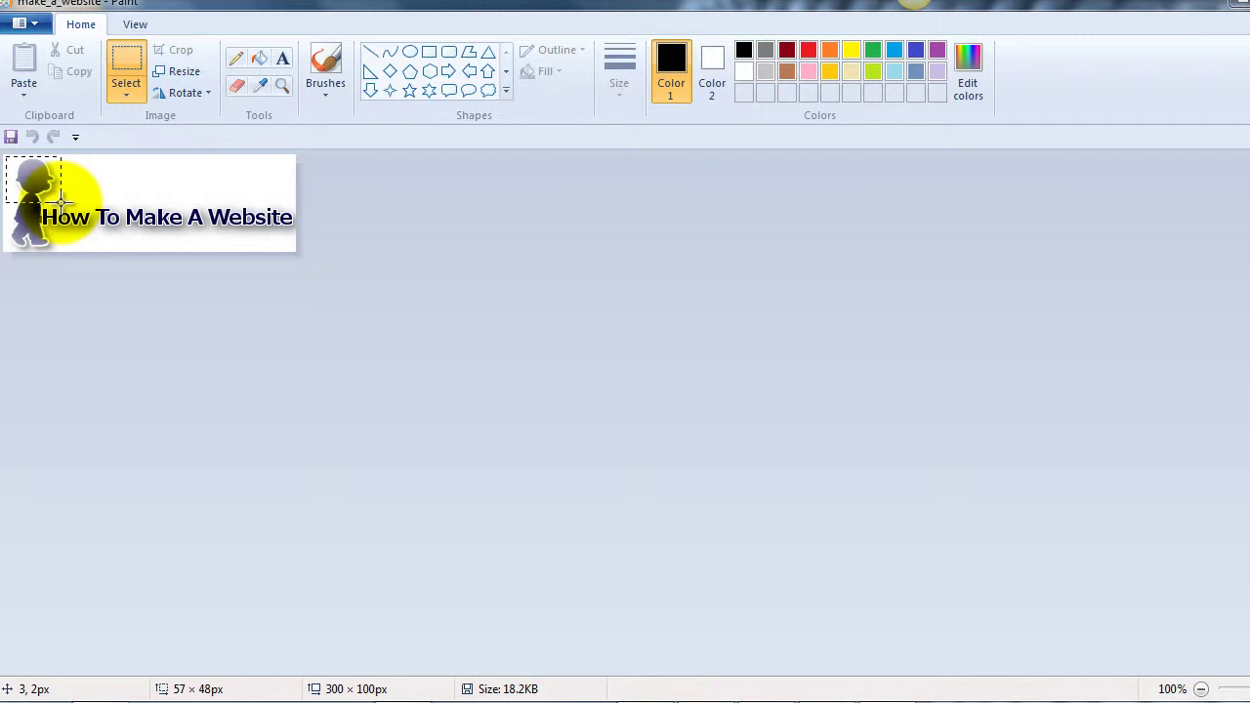
drag(60, 201, 61, 208)
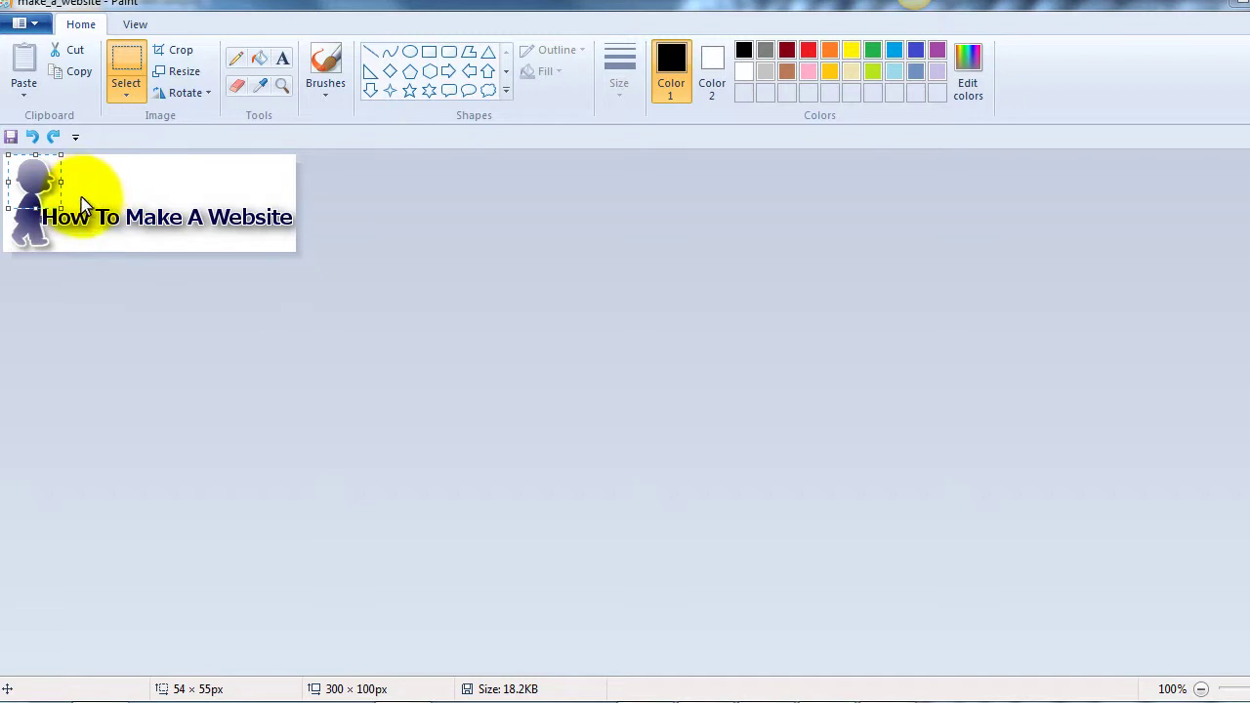
click(180, 50)
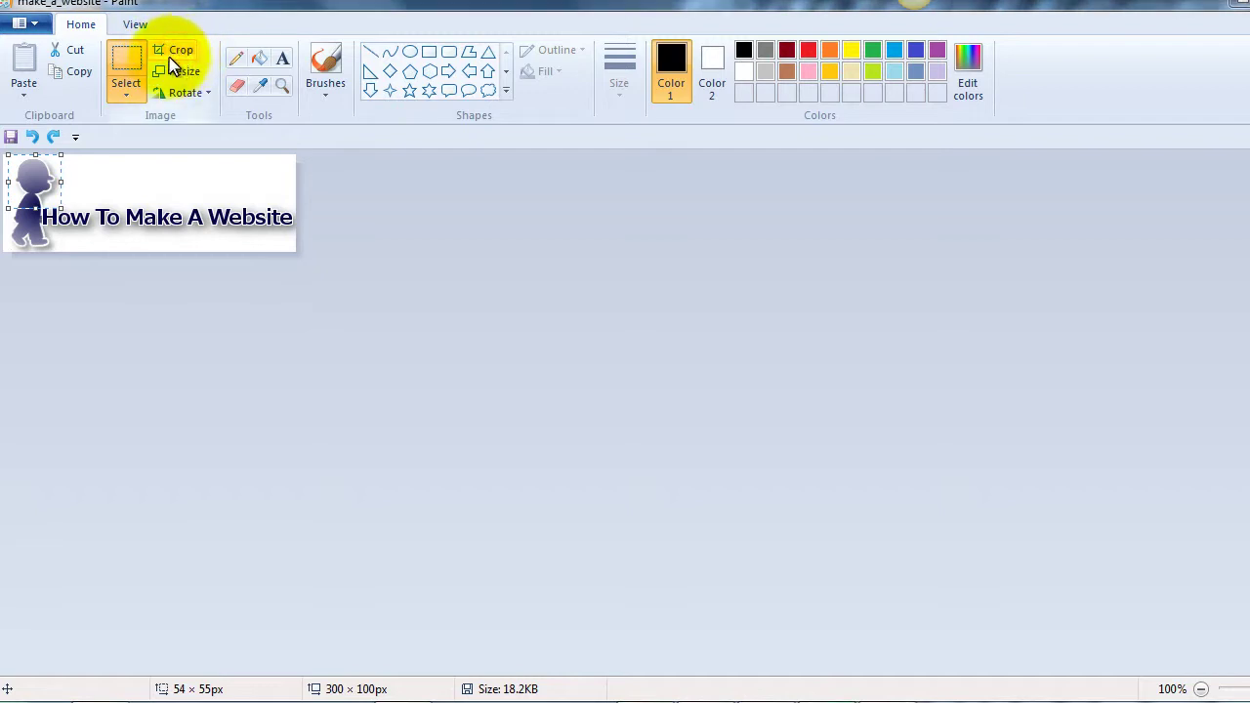
click(178, 49)
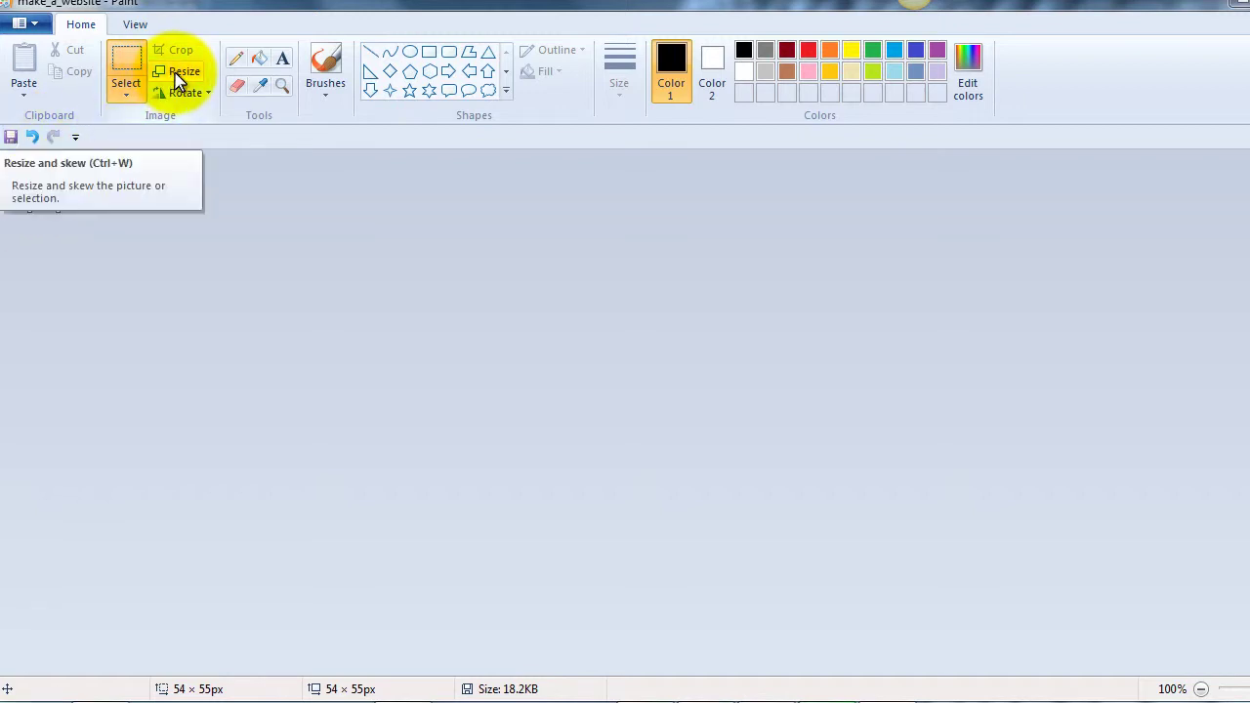
Resize the cropped image to 32 × 32 pixels without maintaining the aspect ratio
click(177, 76)
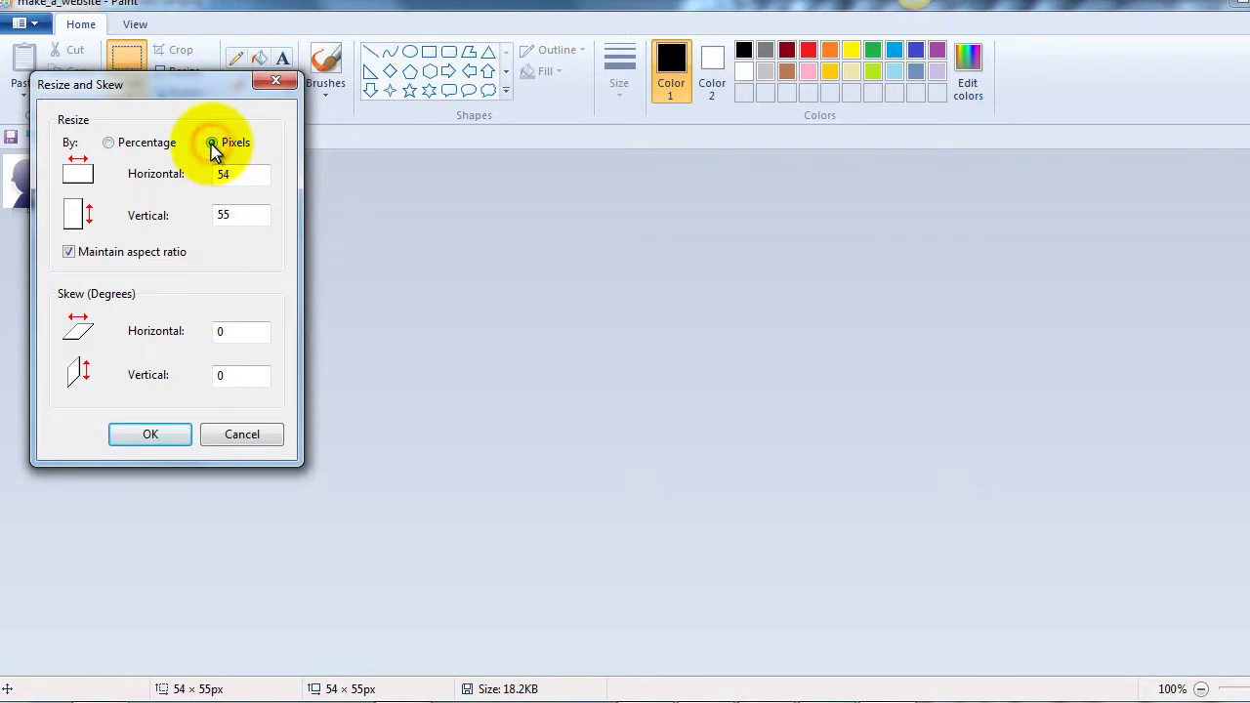
click(68, 252)
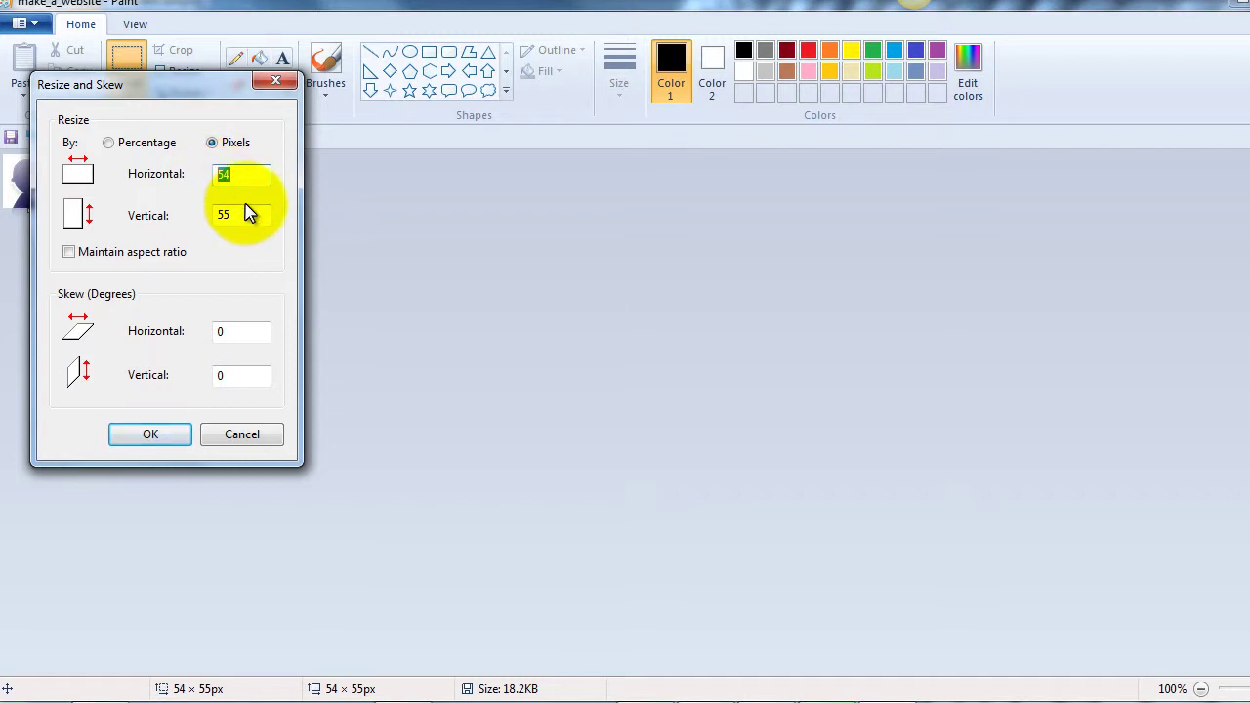
drag(238, 213, 217, 215)
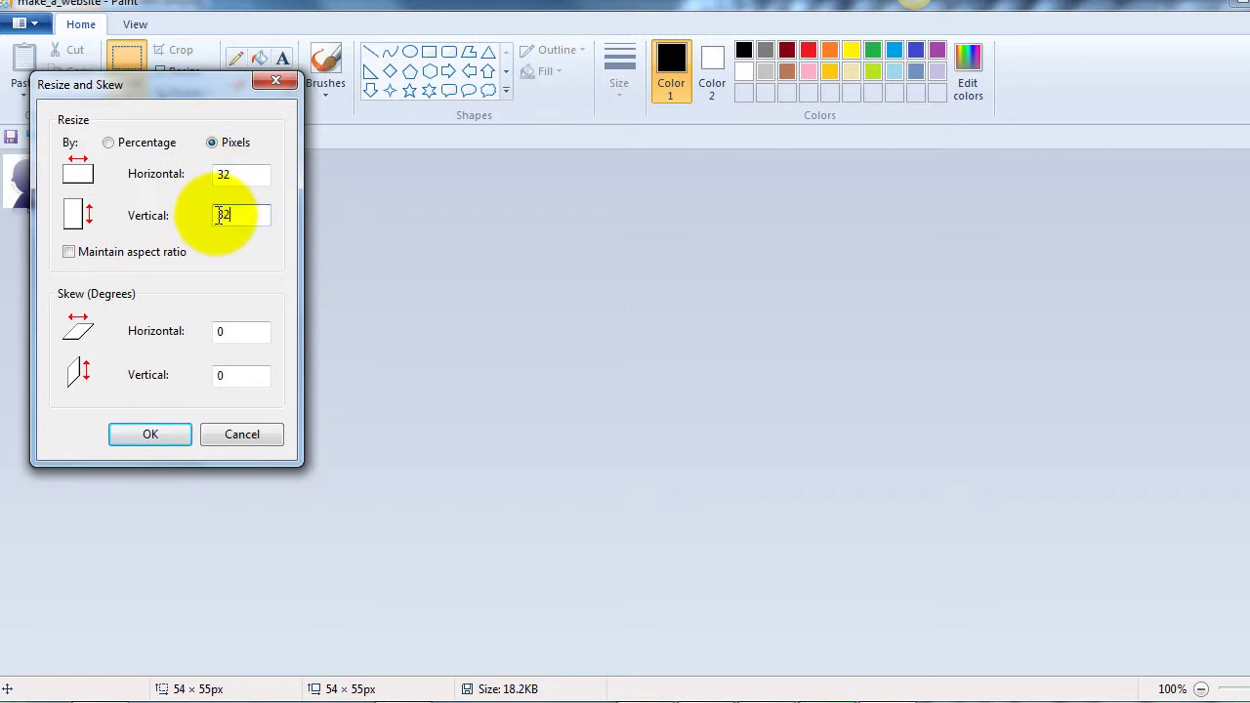
click(150, 436)
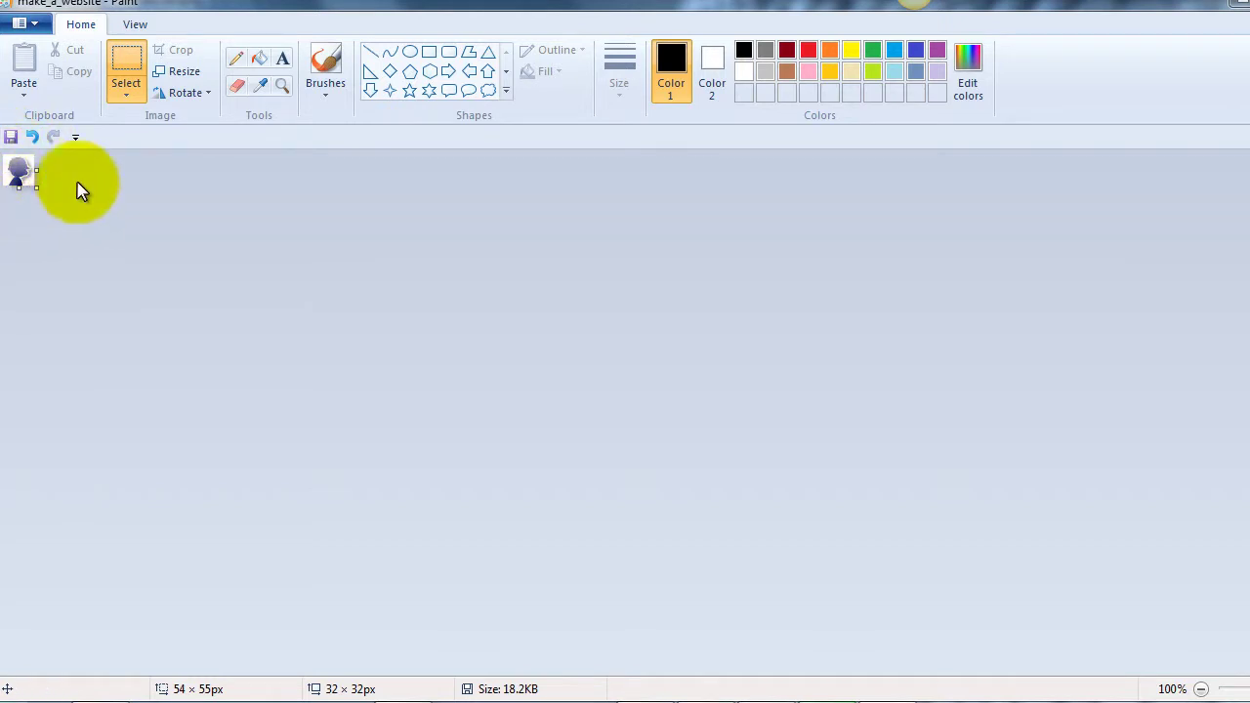
Save the image as favicon.ico in the png folder, replacing the existing file and accepting the loss of transparency
click(37, 27)
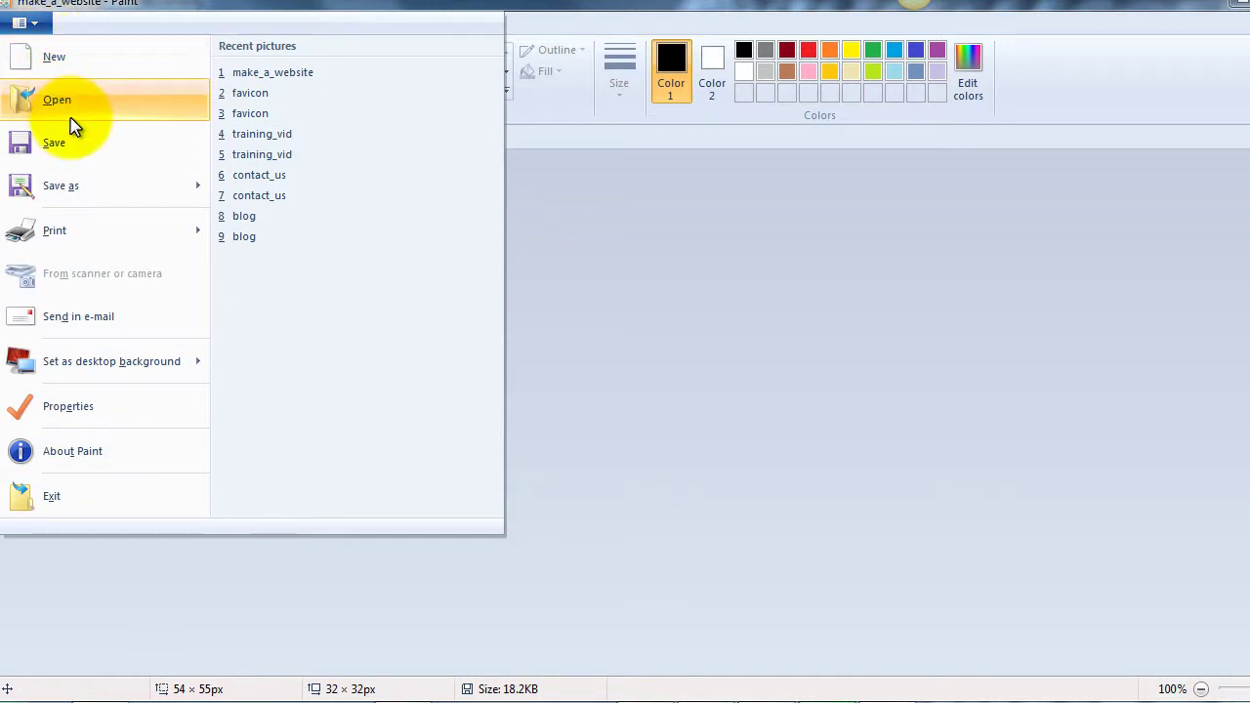
mouse_move(70, 186)
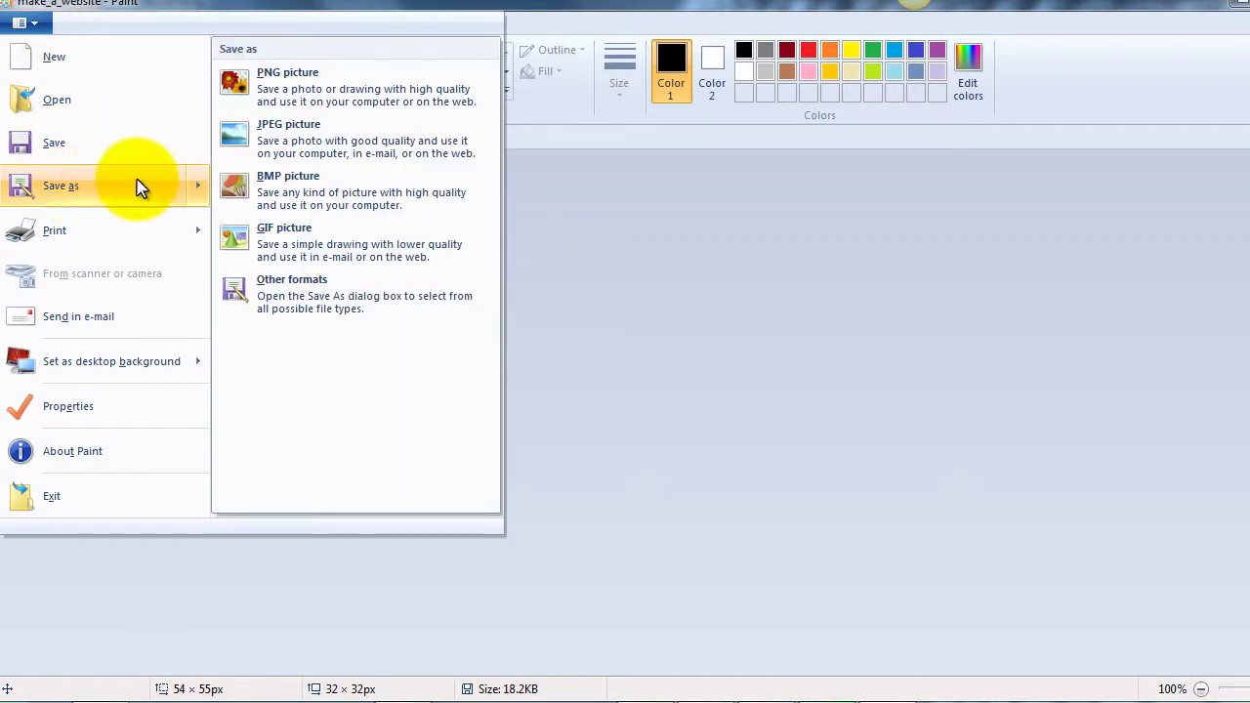
click(300, 296)
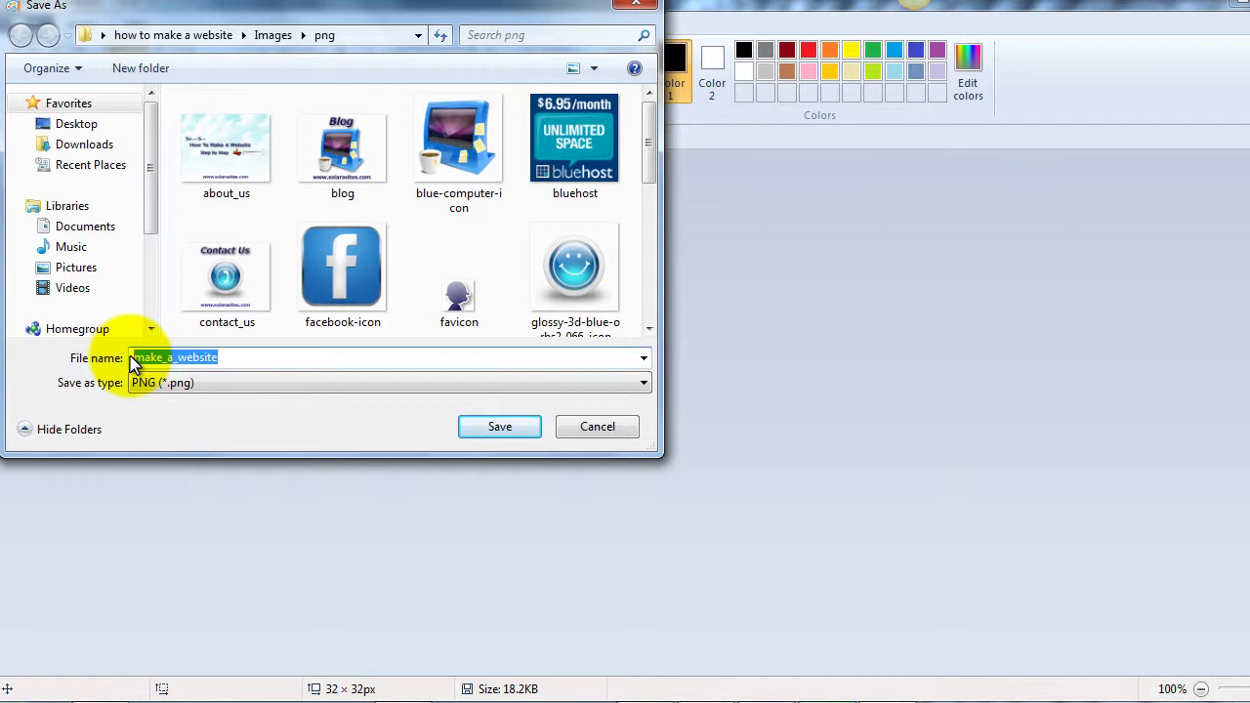
text(favic)
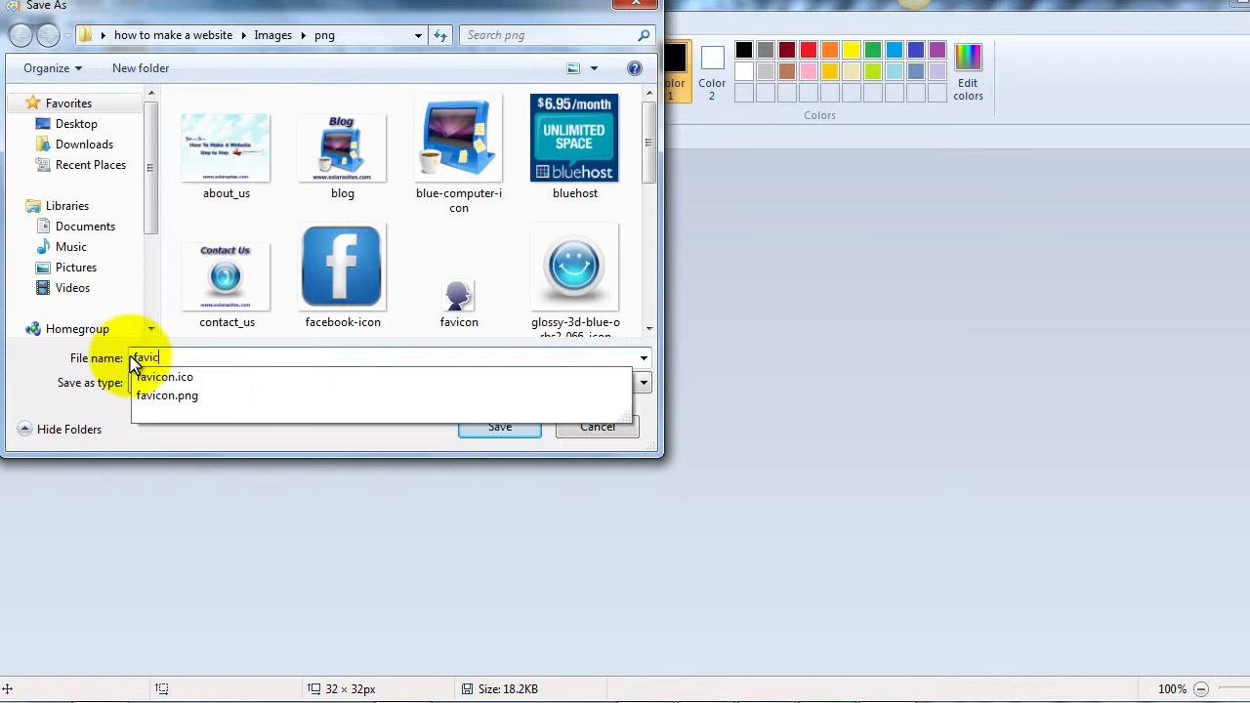
text(on.ico)
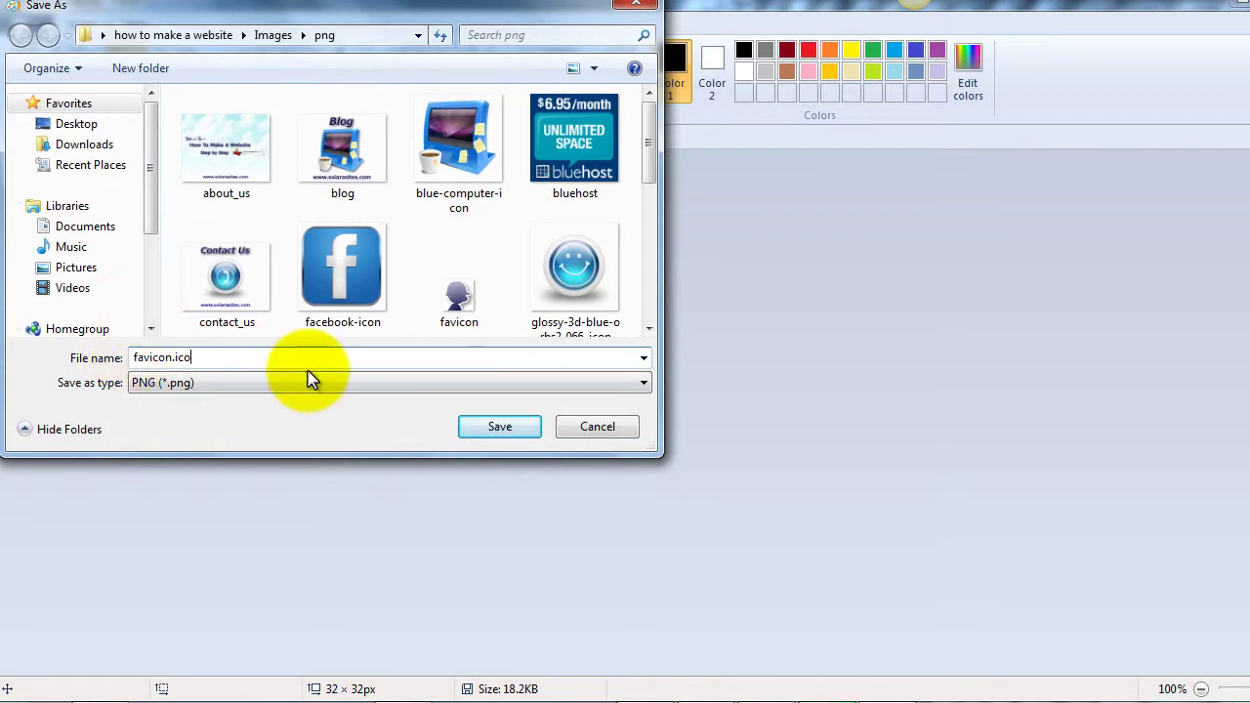
click(508, 430)
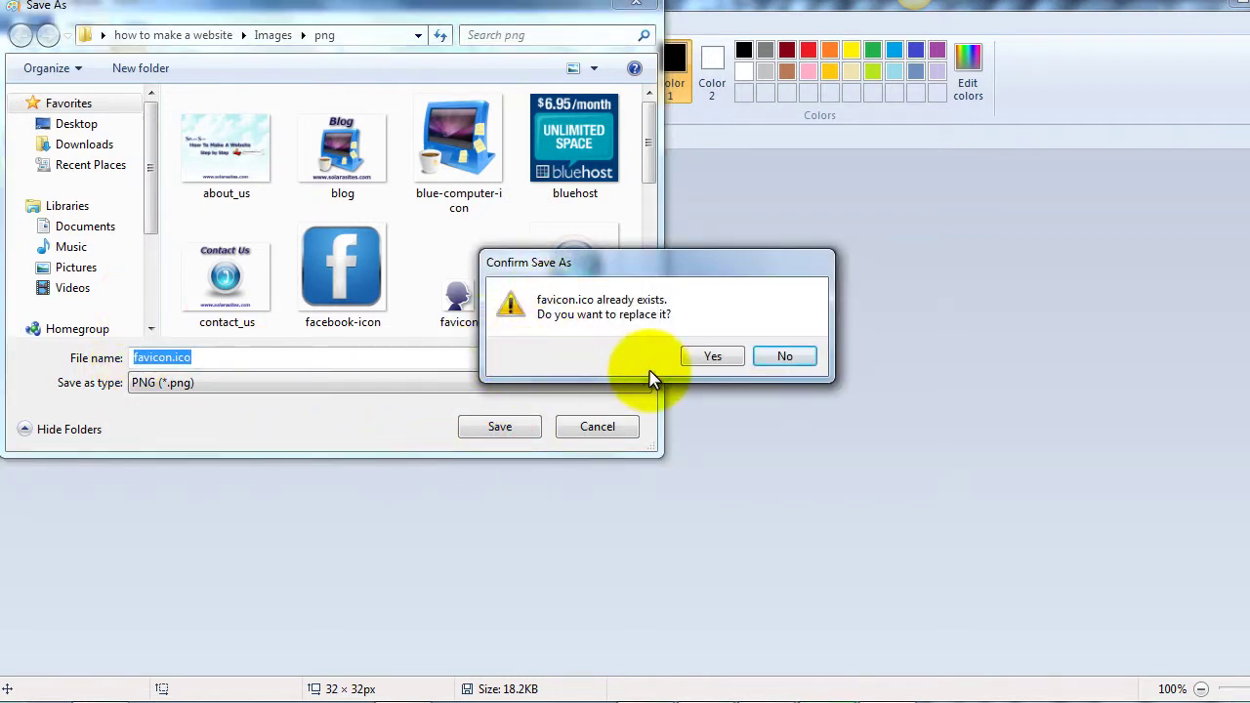
click(713, 358)
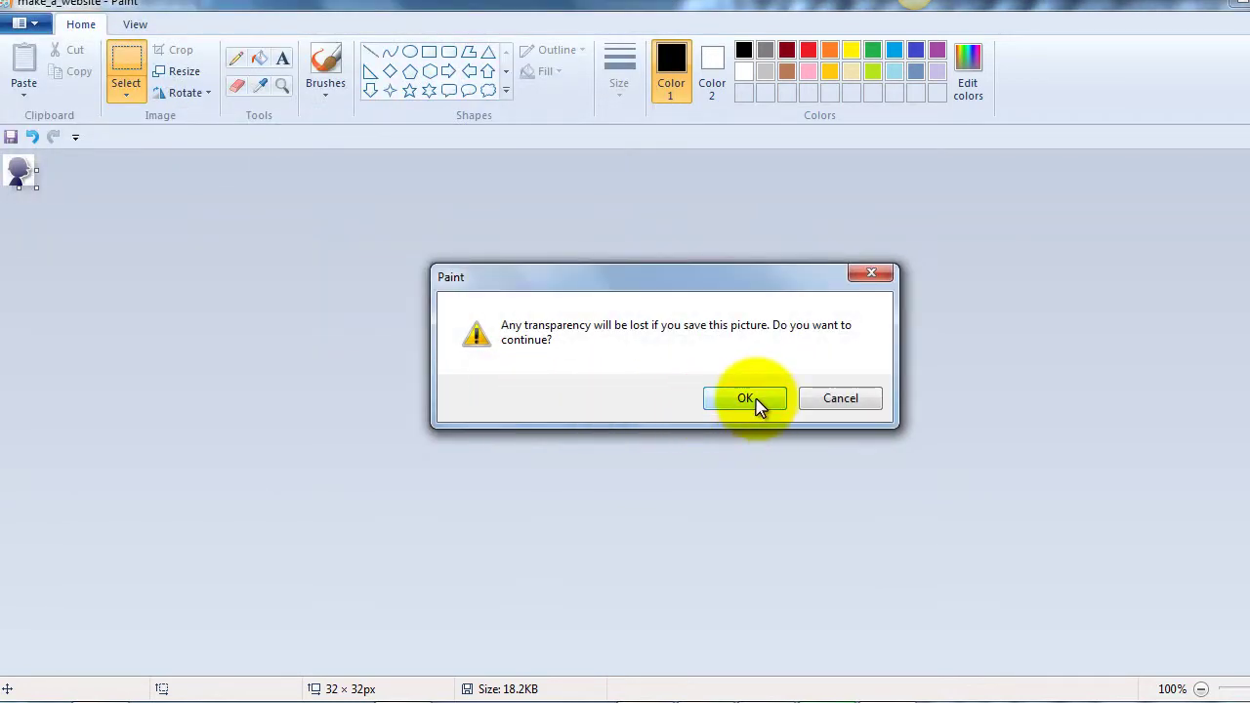
click(746, 398)
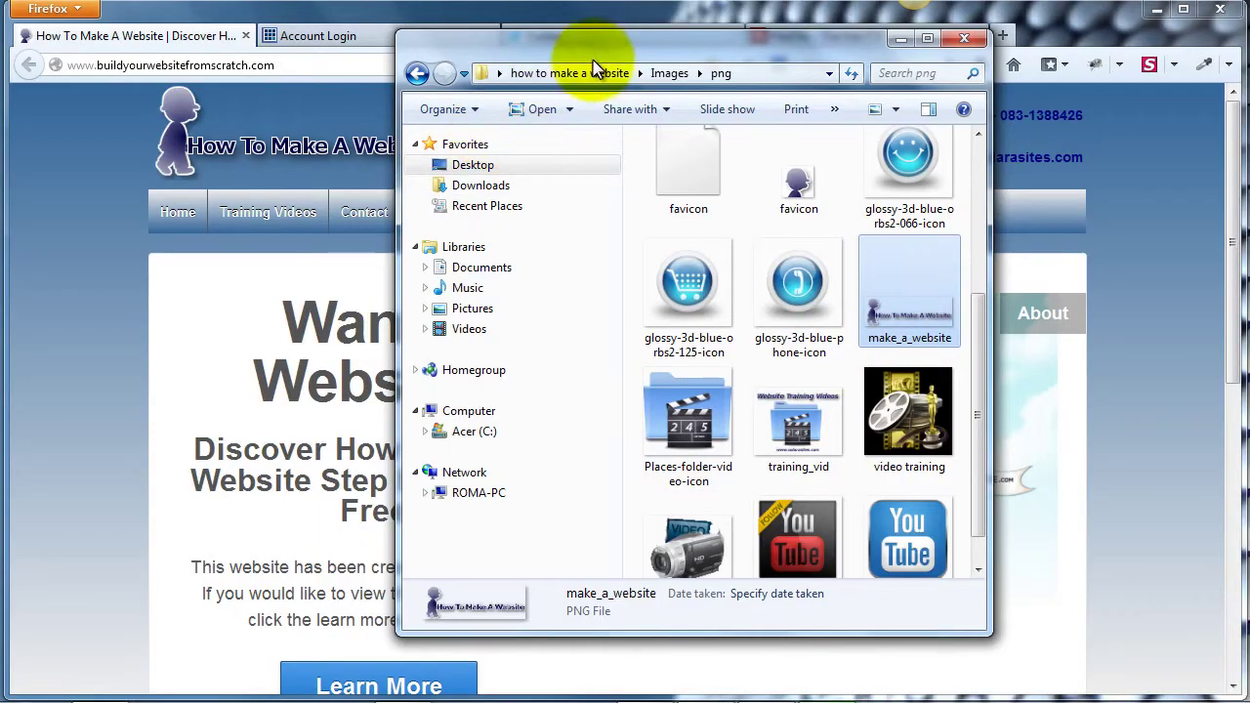
Check the favicon files in the png folder and minimise the folder window
drag(650, 39, 585, 65)
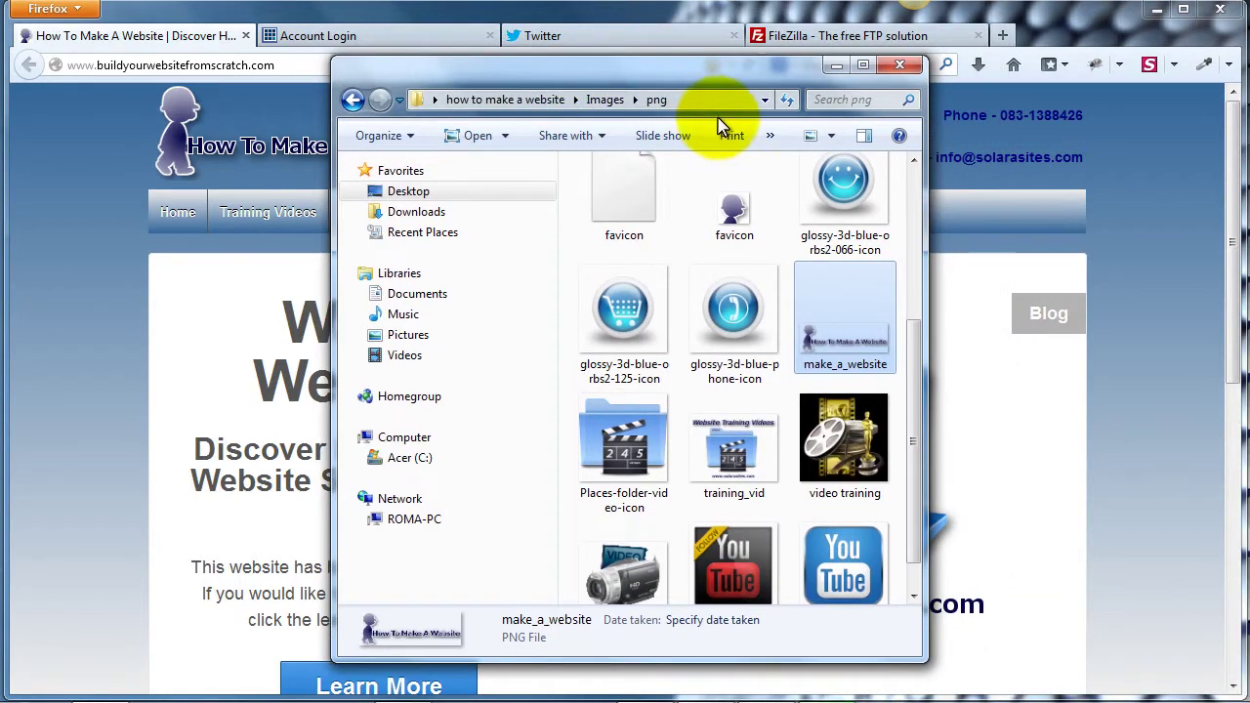
drag(909, 434, 912, 335)
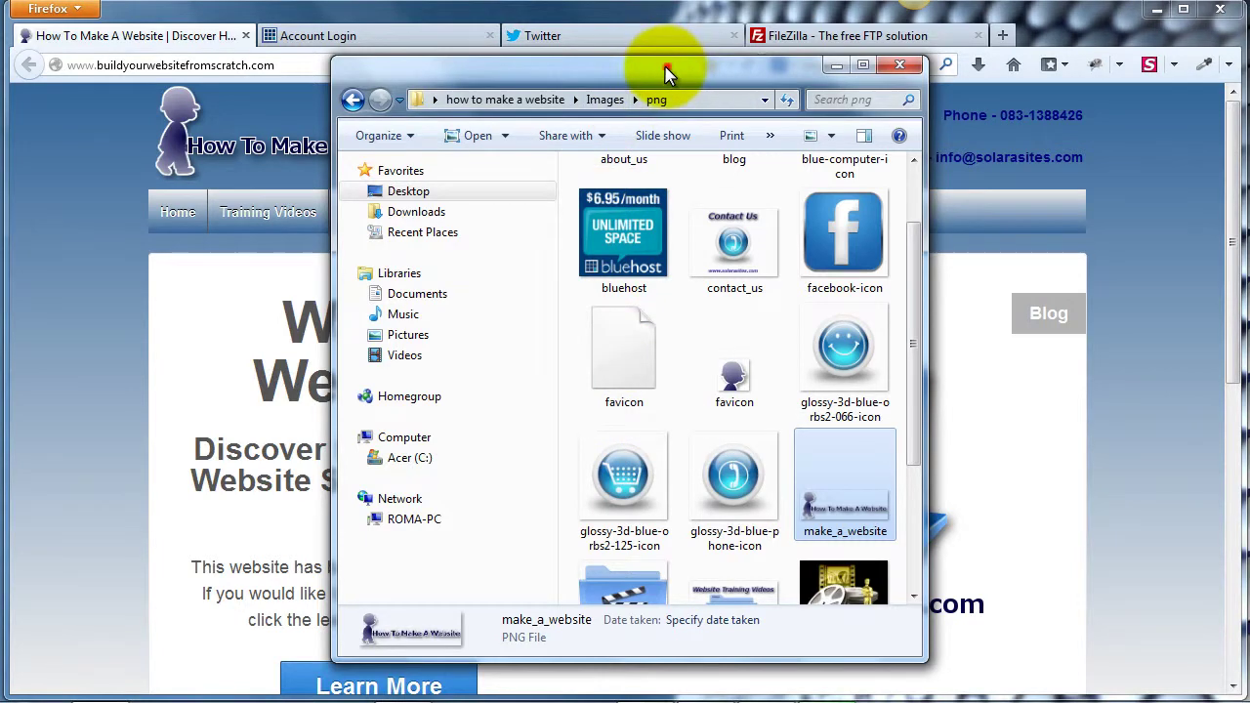
drag(667, 71, 451, 59)
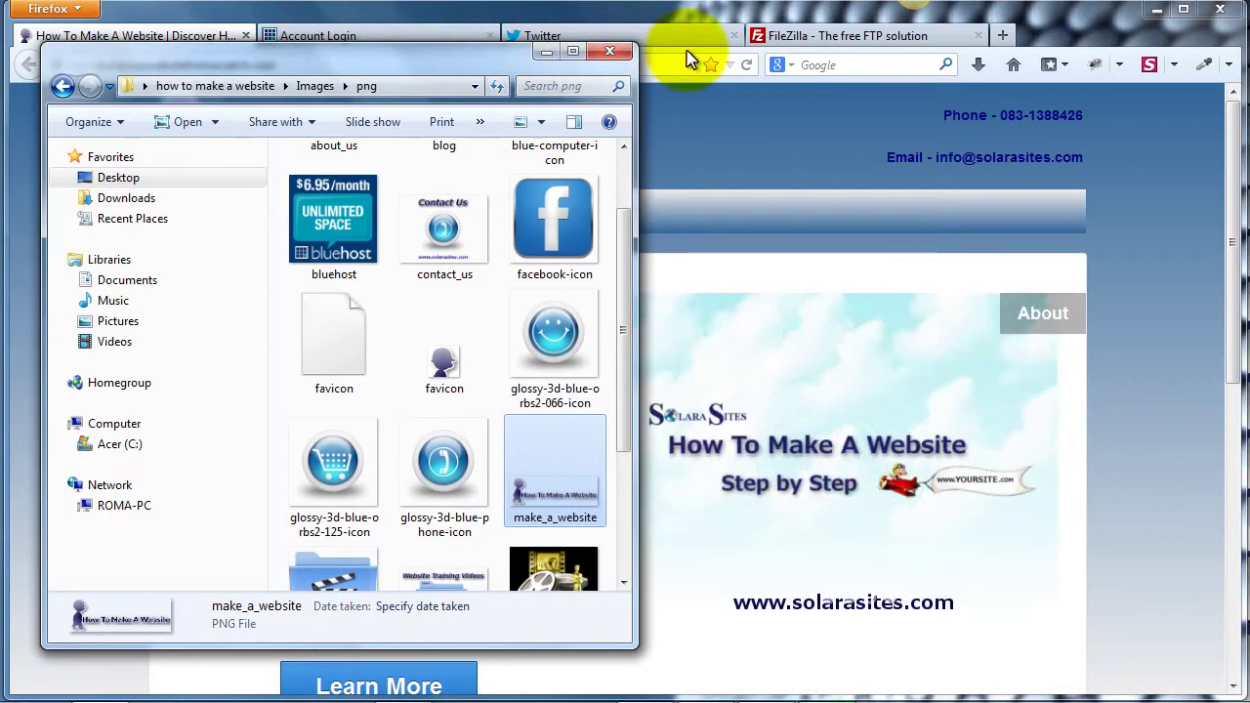
click(543, 57)
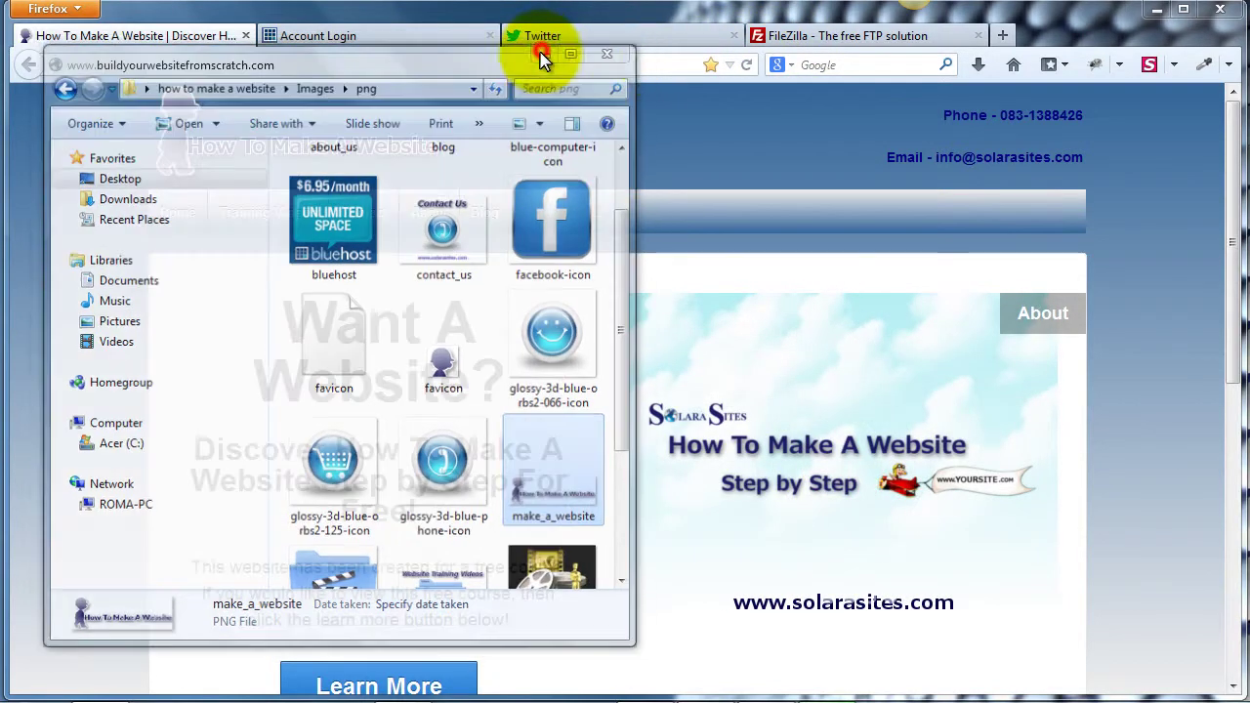
Download the FileZilla Client 3.7.3 installer for Windows from SourceForge and open the saved file
click(785, 36)
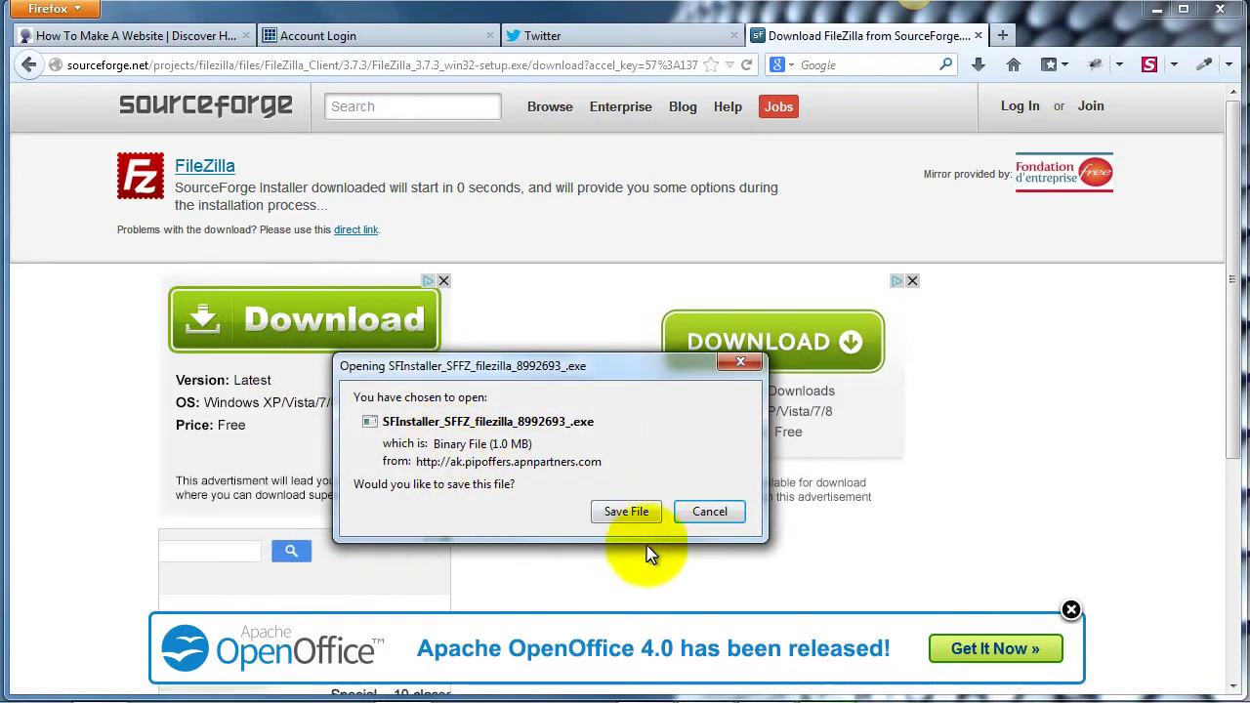
click(625, 513)
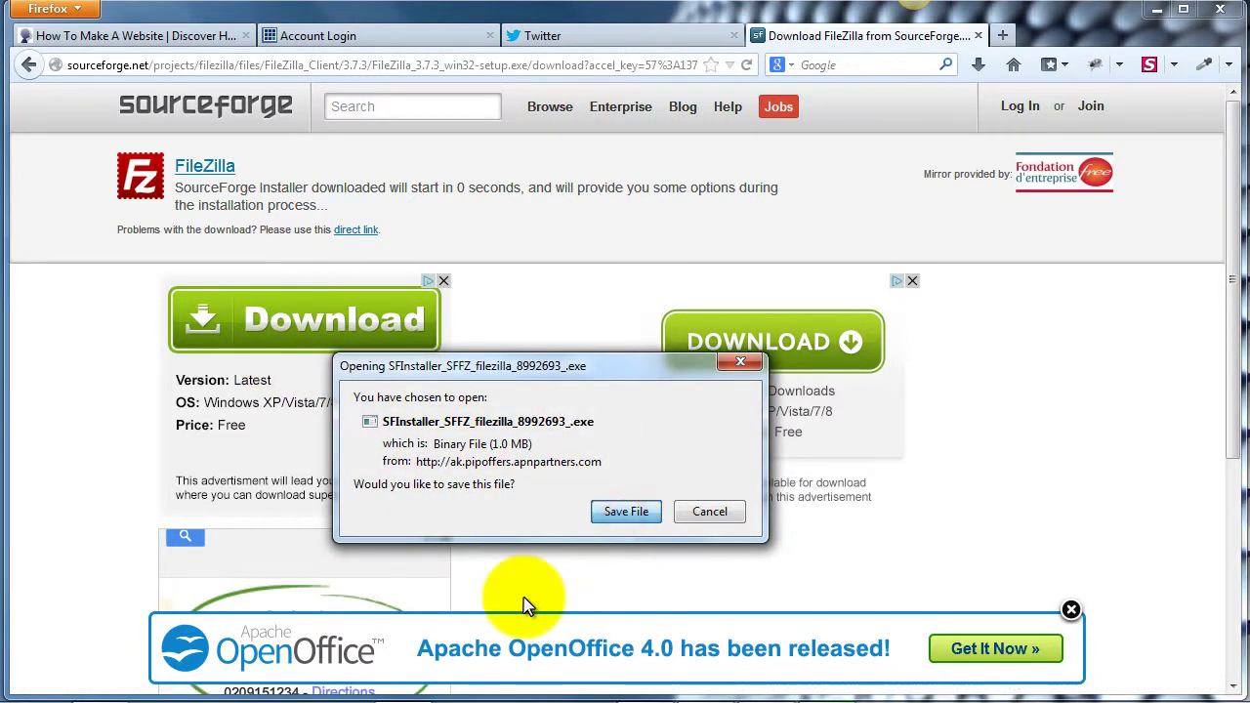
click(977, 65)
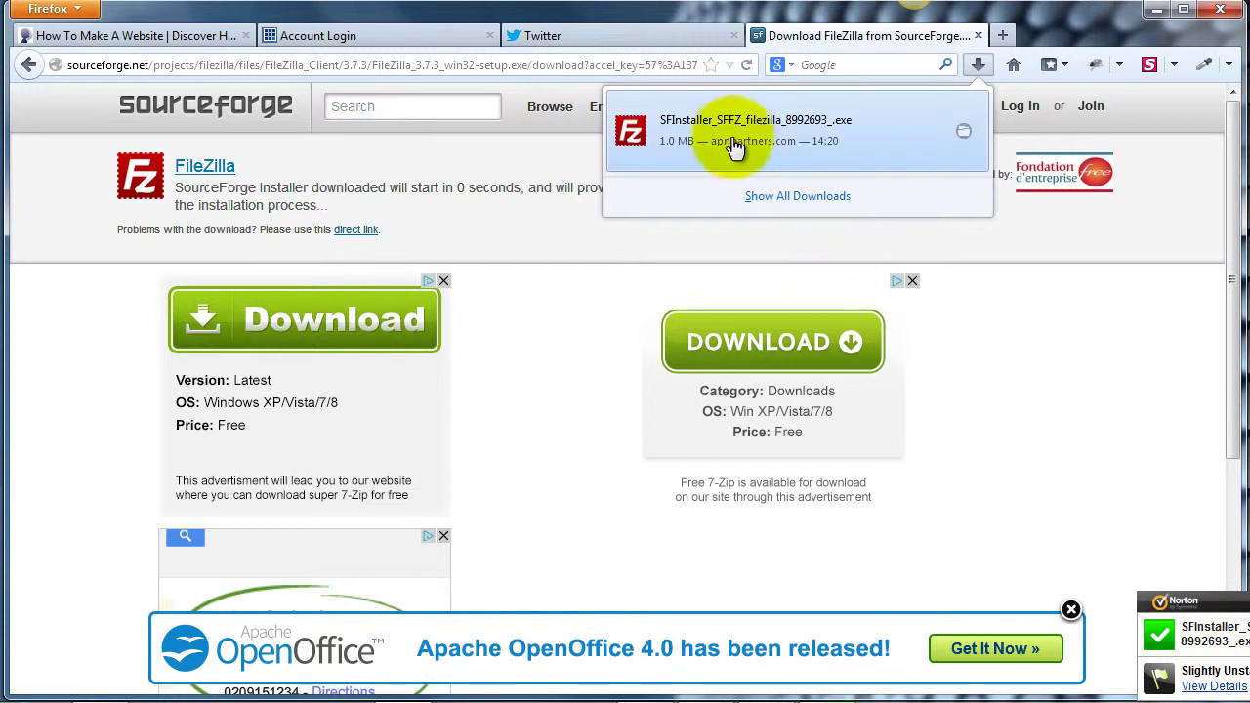
click(980, 65)
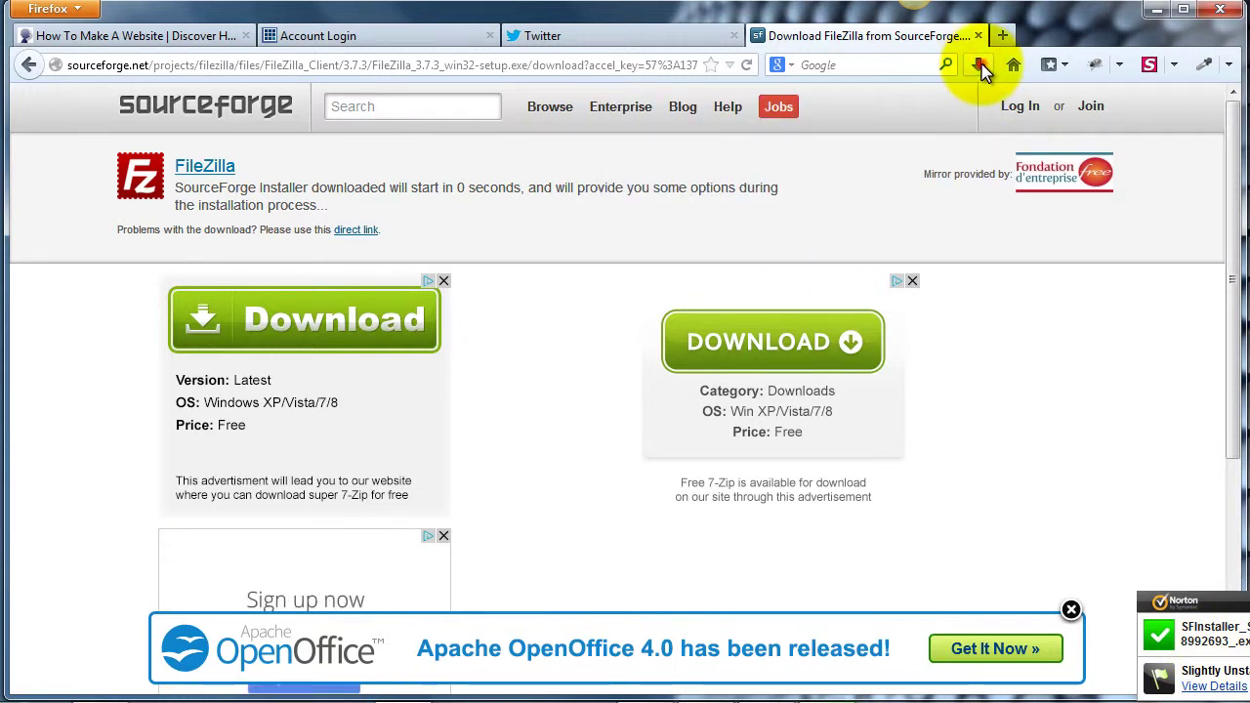
click(980, 66)
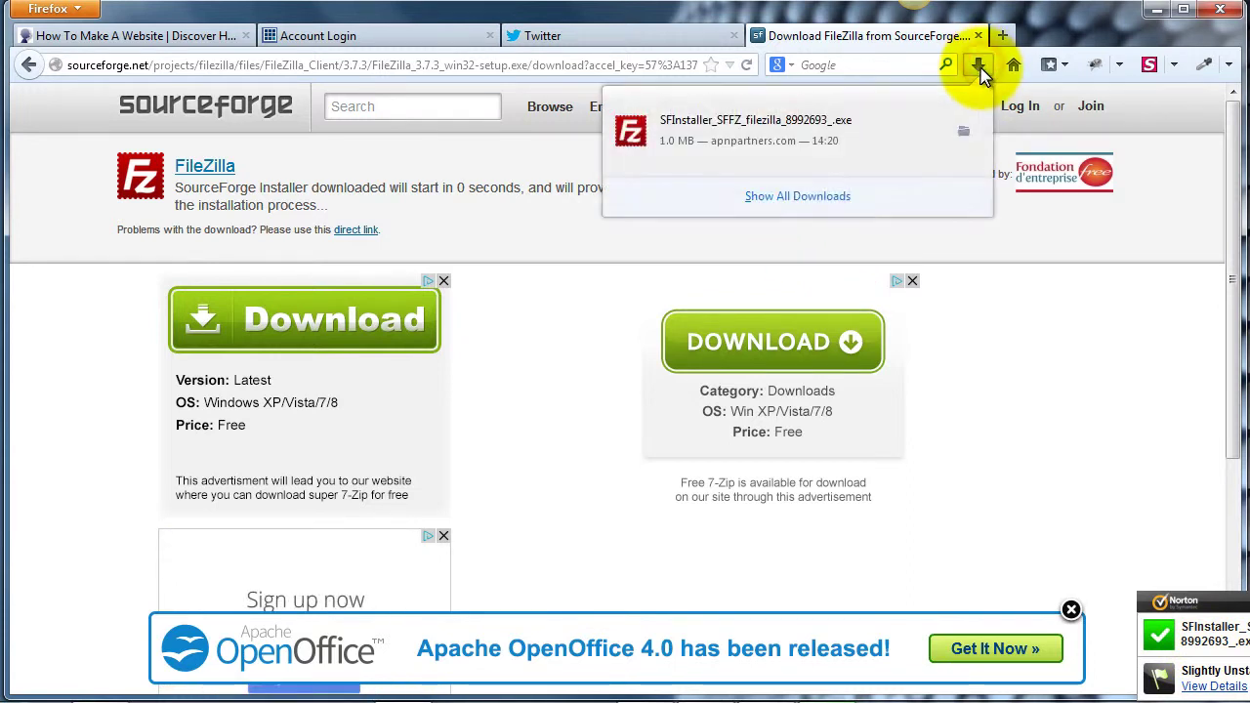
click(728, 127)
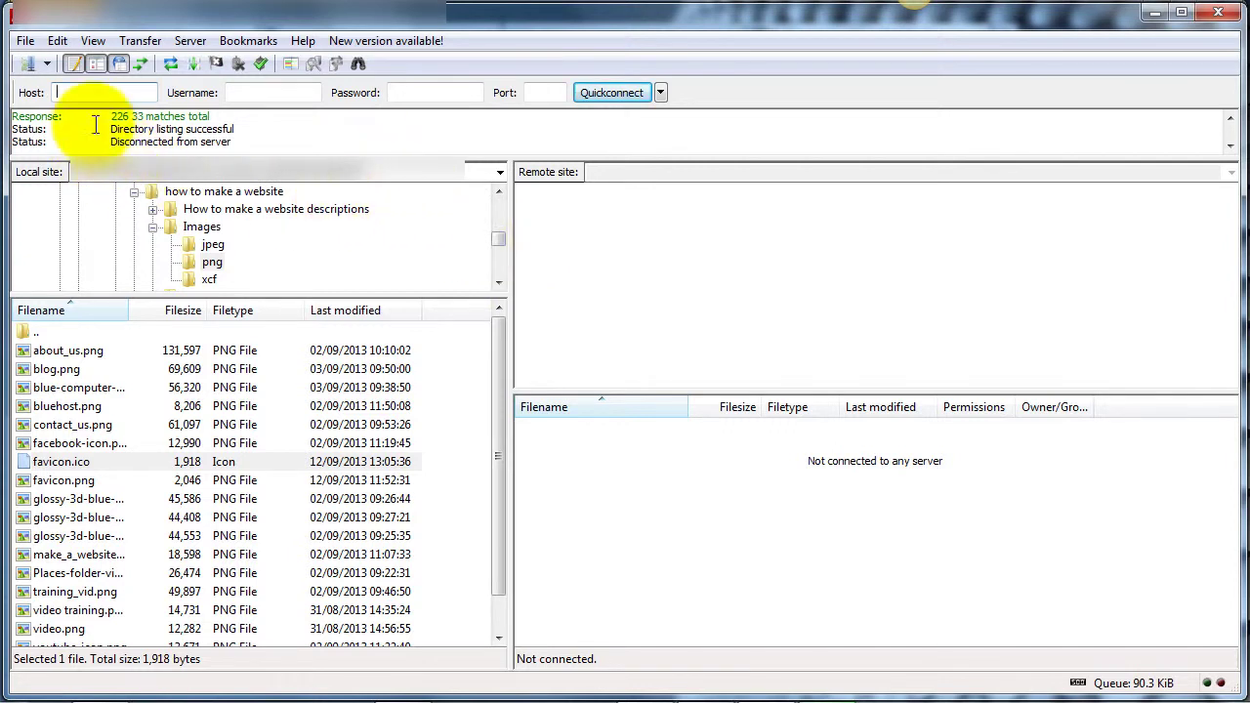
Add a new site entry named yoursite in the Site Manager with the host ftp.yoursite
click(46, 65)
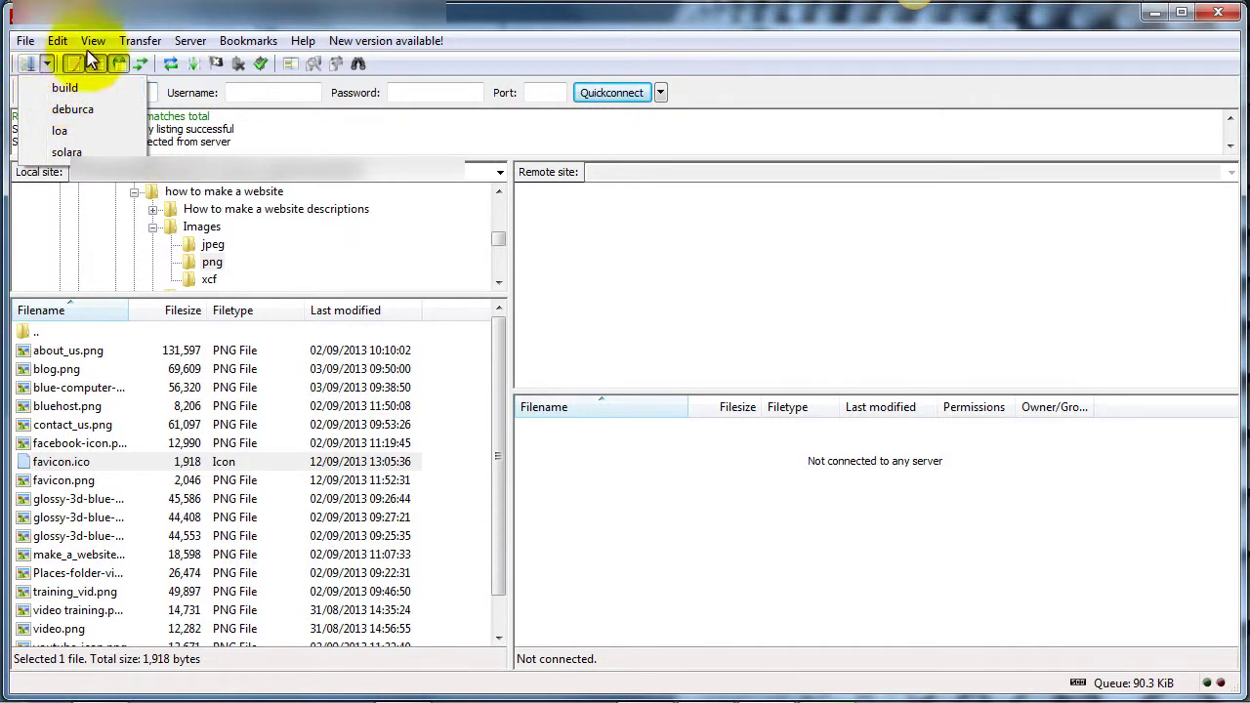
click(26, 67)
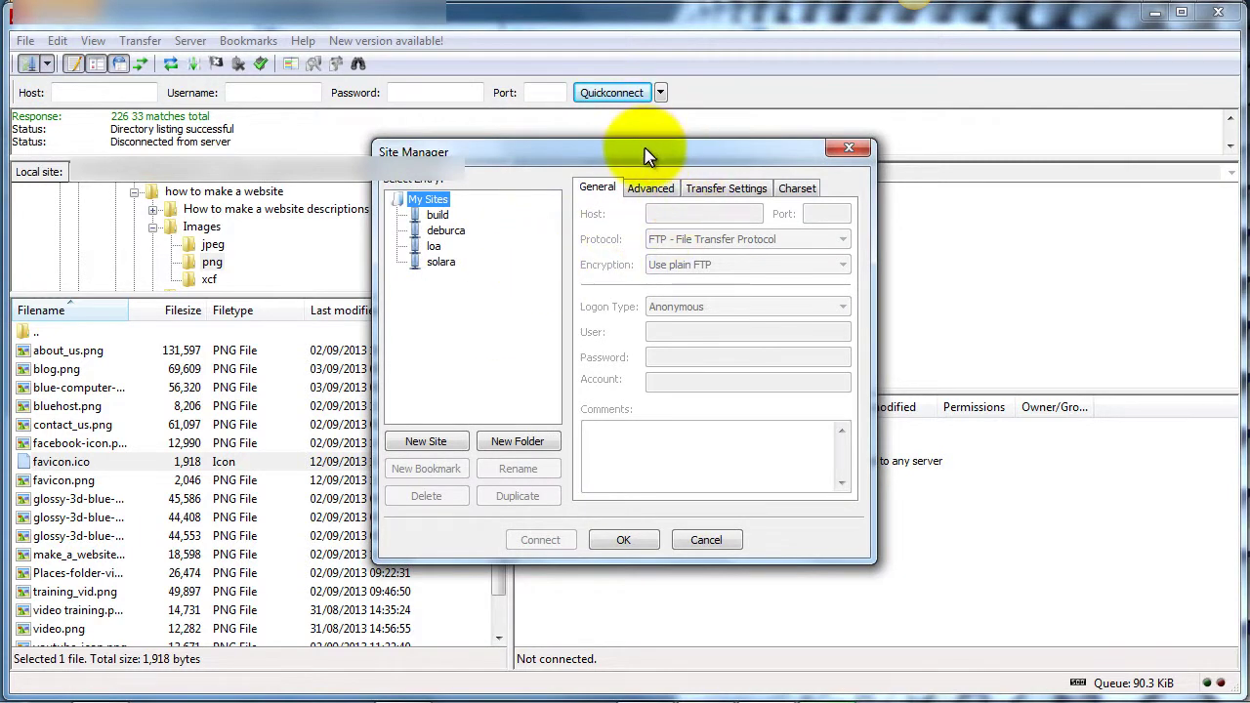
drag(645, 156, 662, 140)
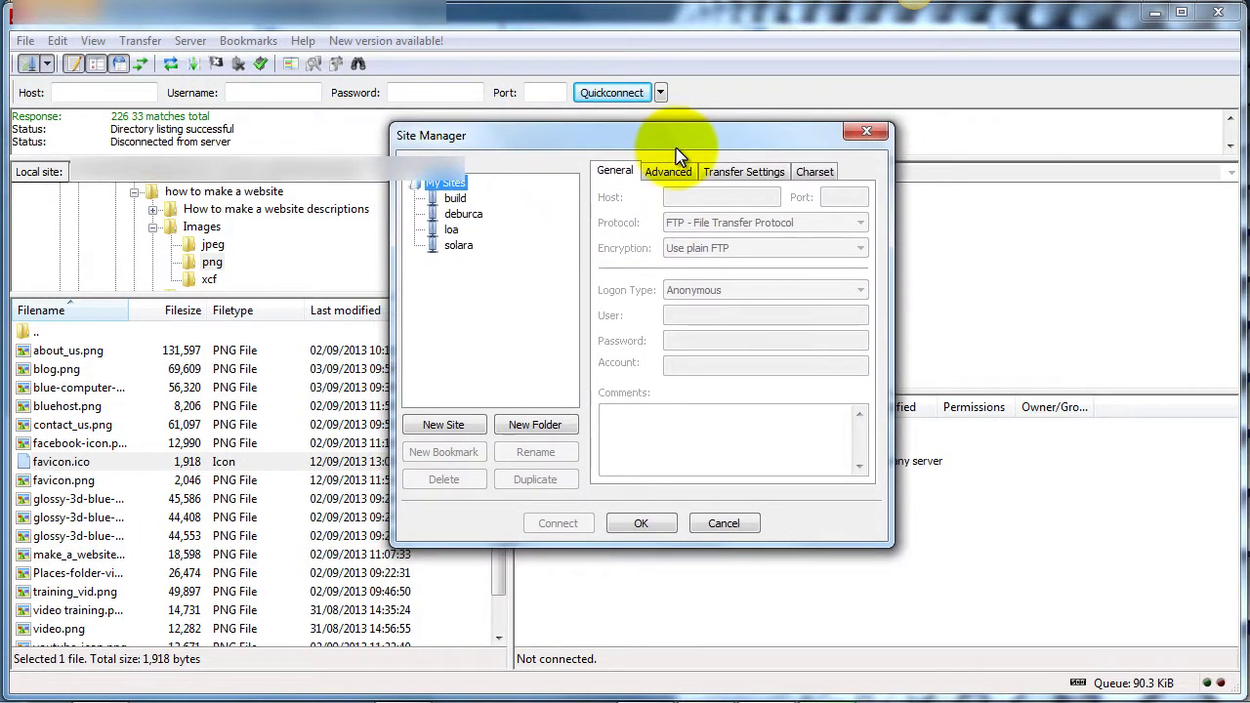
click(448, 426)
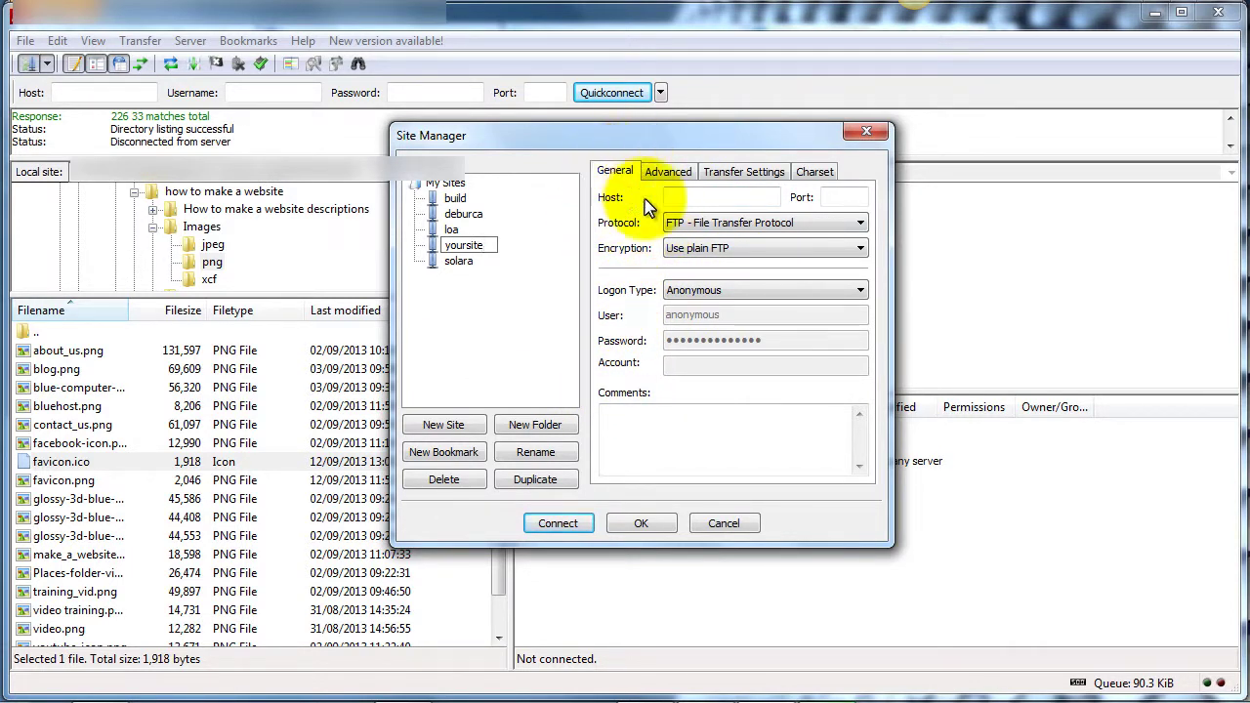
click(681, 197)
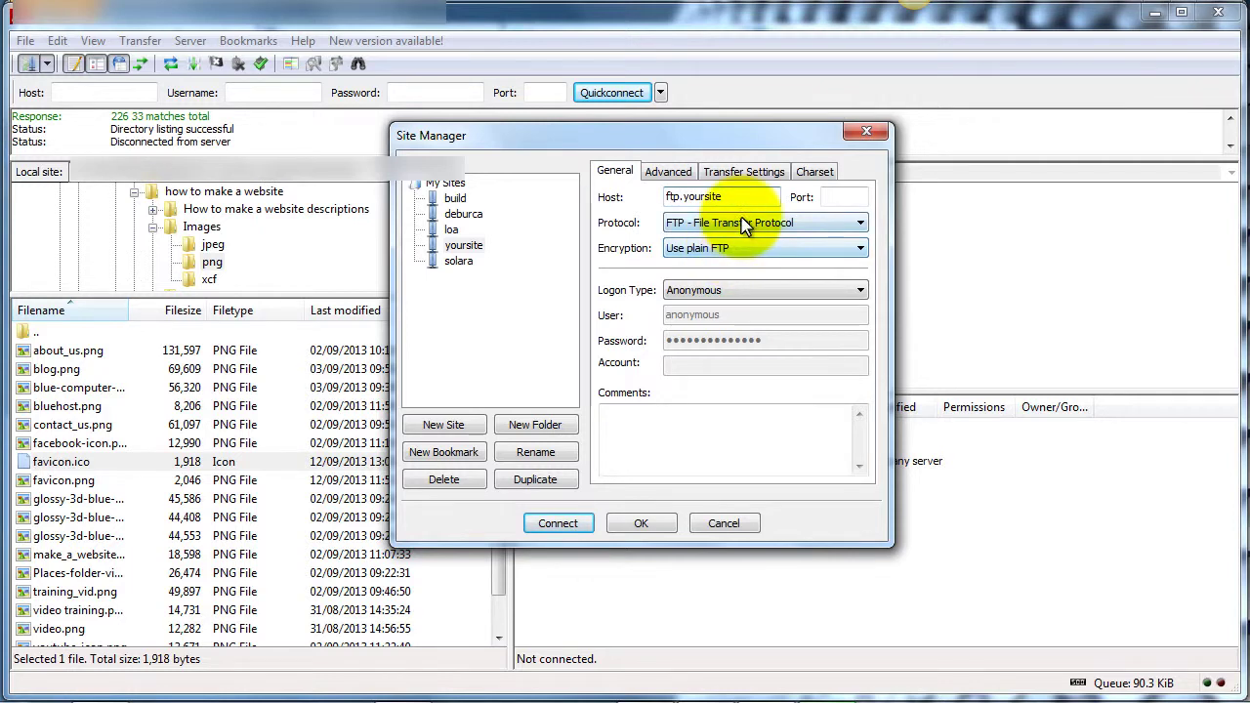
click(730, 195)
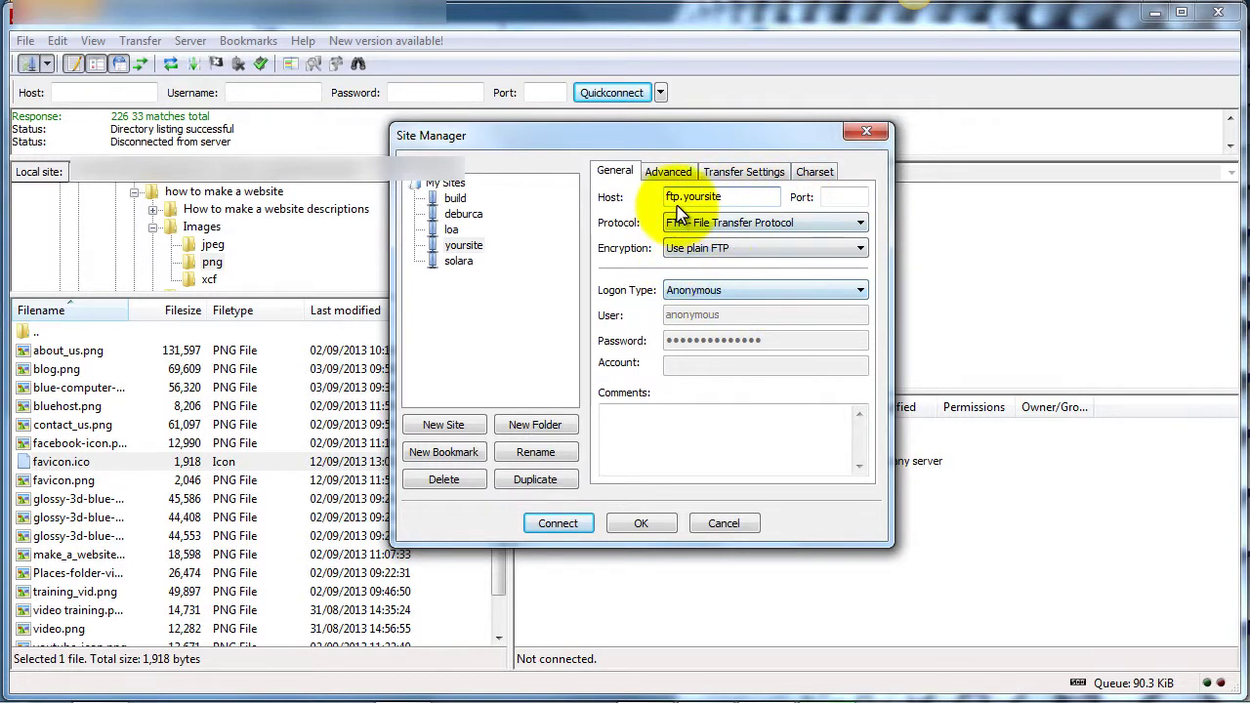
Set the yoursite entry's logon type to Normal and go to its default remote directory setting
click(860, 290)
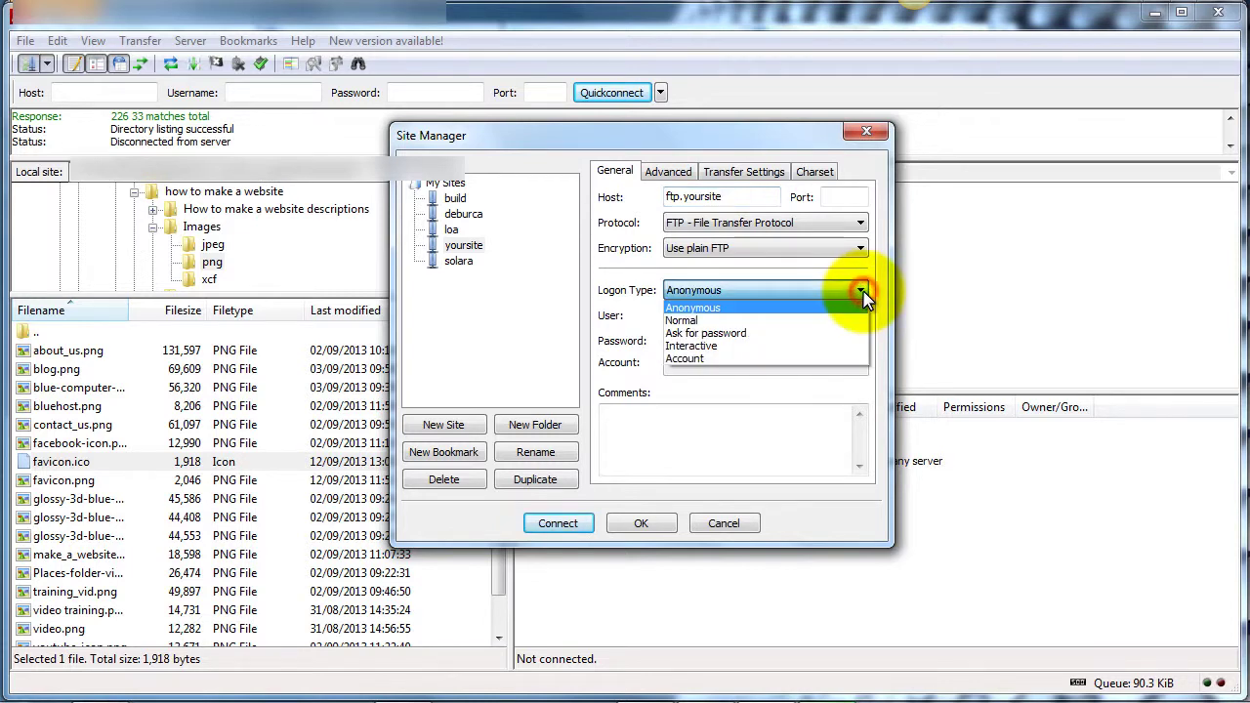
click(693, 322)
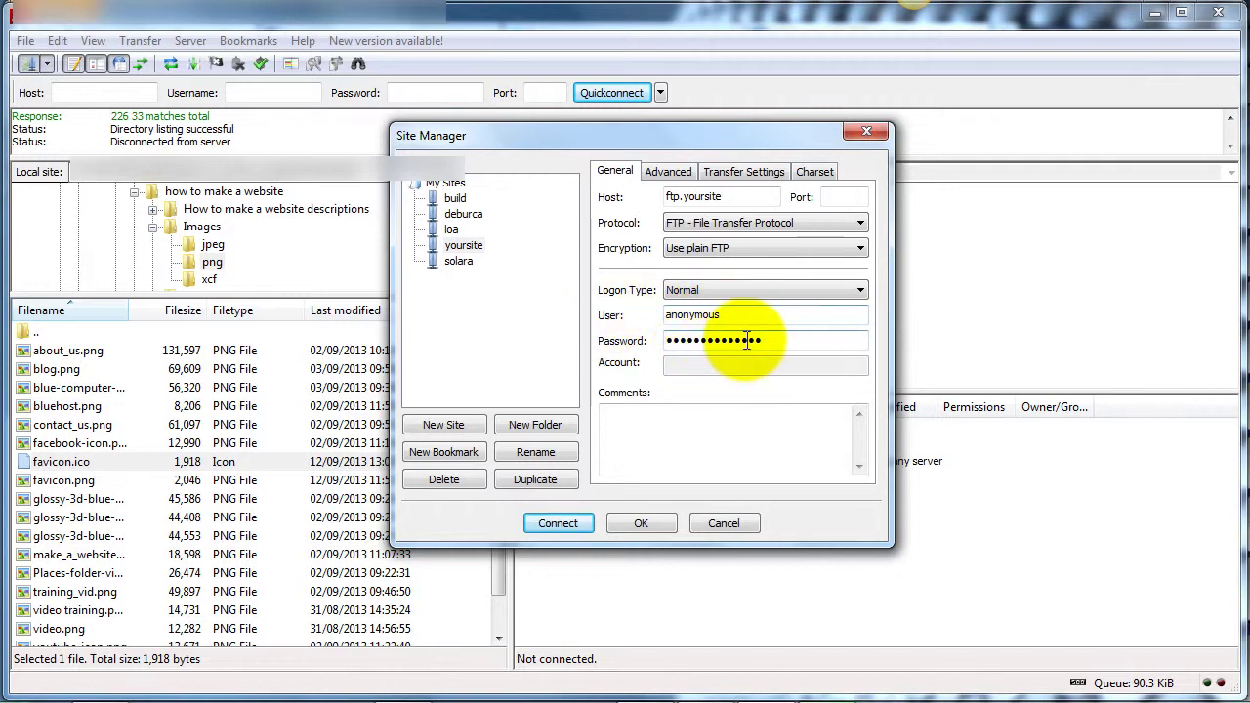
click(671, 177)
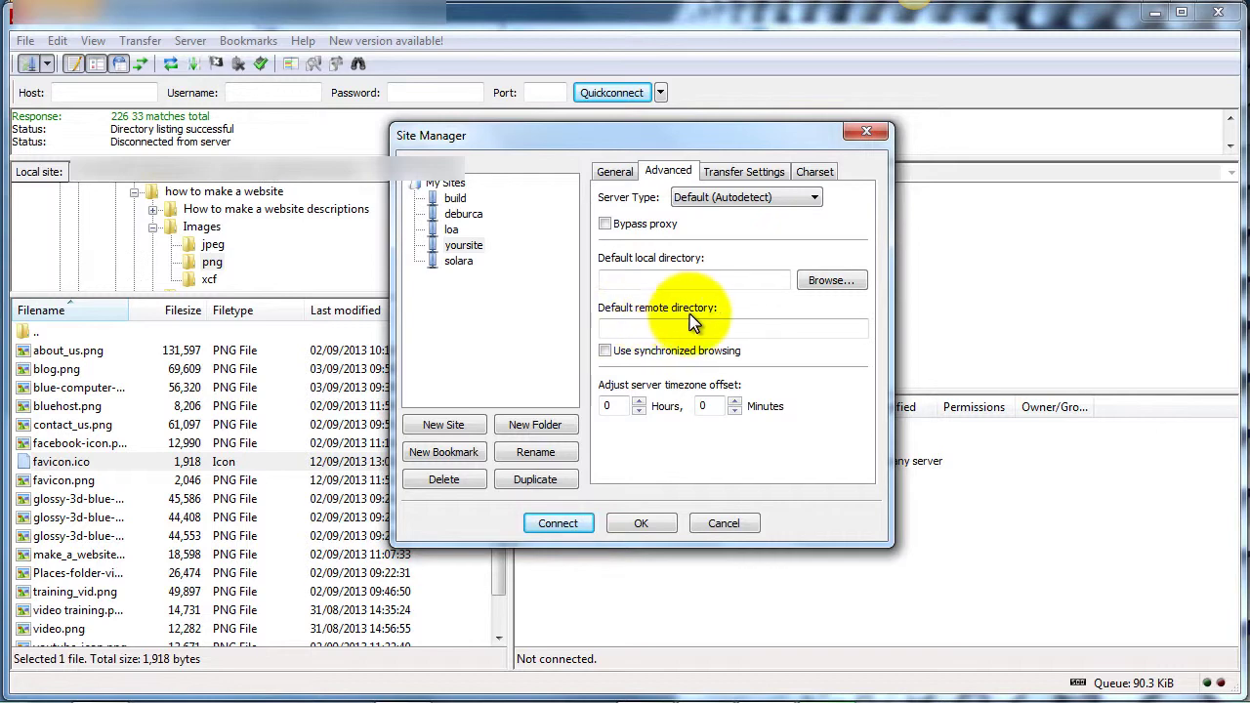
click(632, 328)
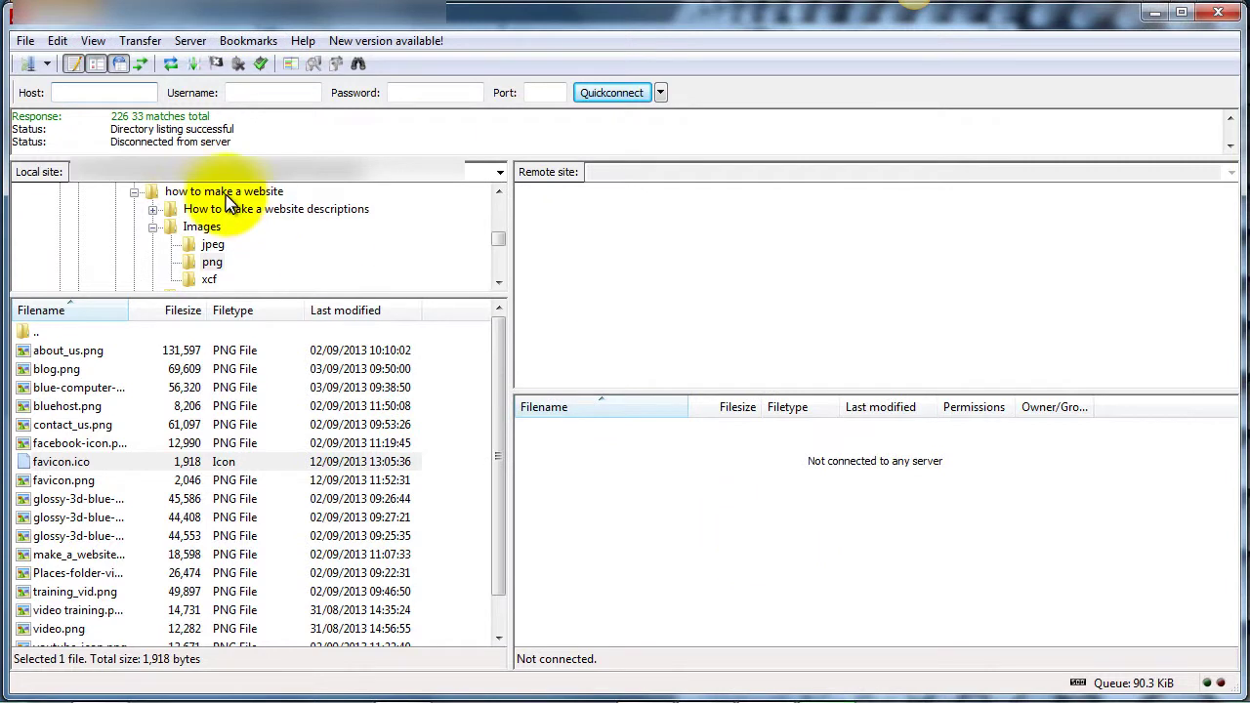
Connect to the saved site build and open the local Images\png folder
click(46, 64)
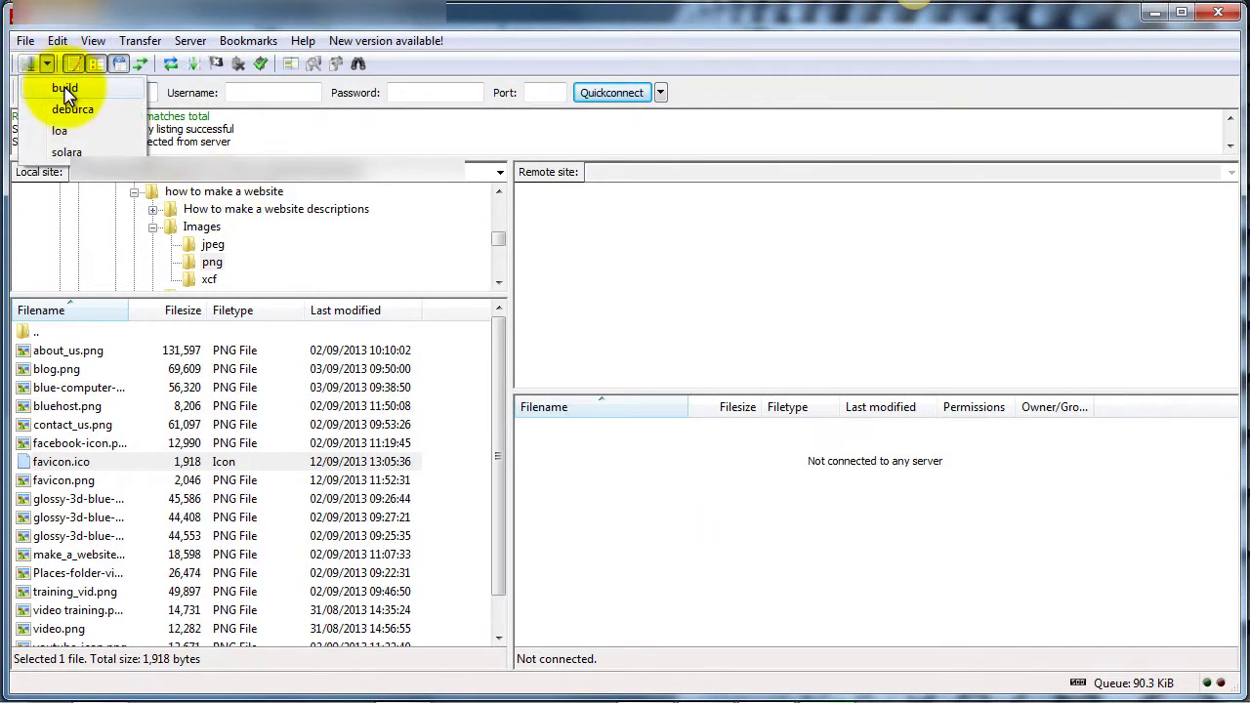
click(64, 88)
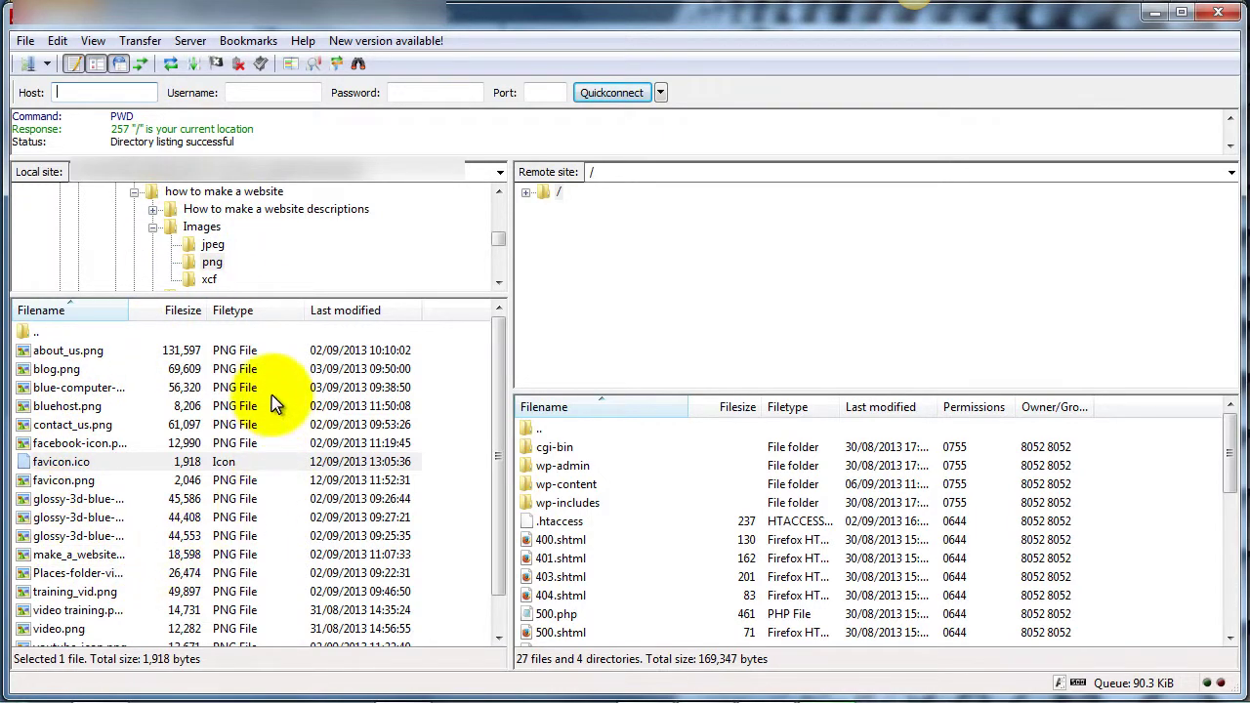
click(217, 211)
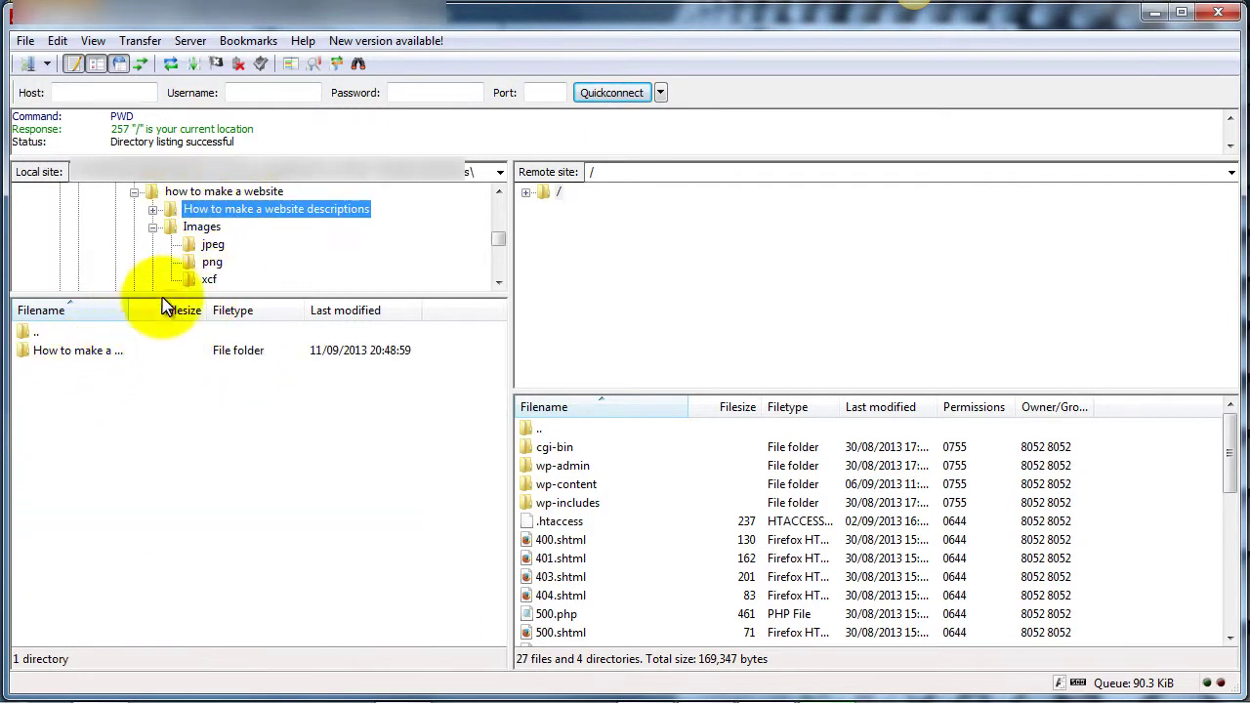
click(205, 228)
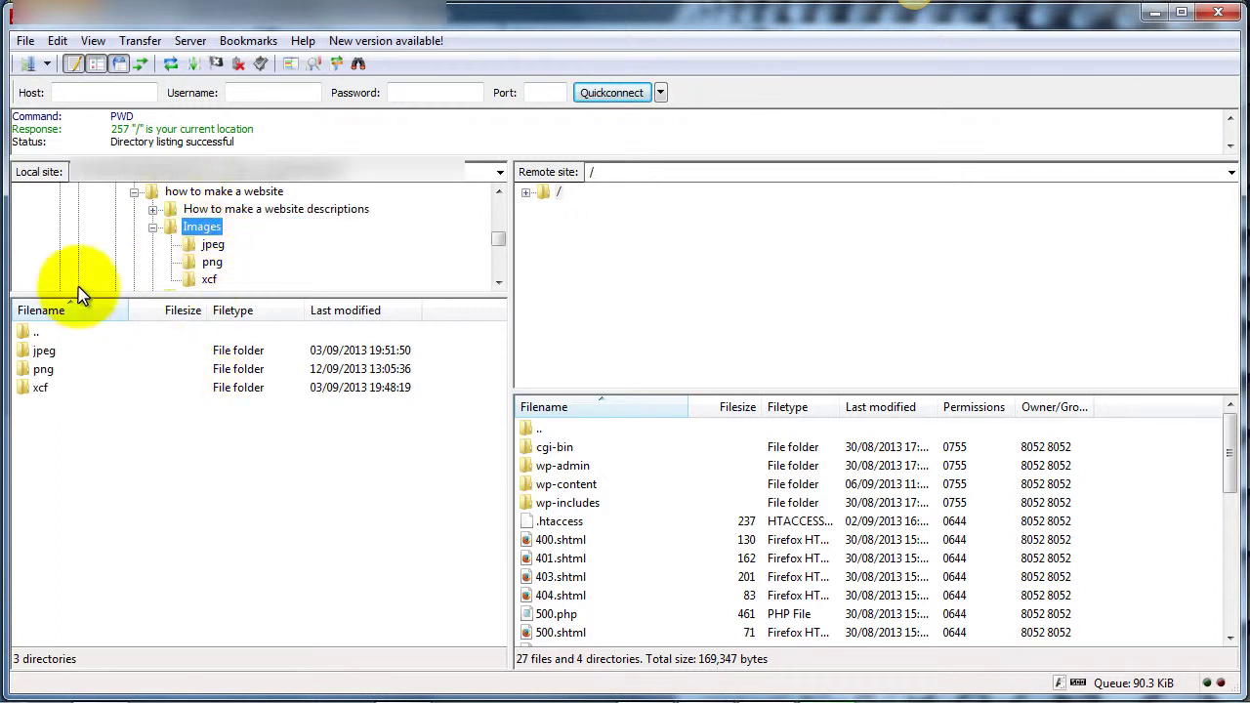
click(45, 371)
click(212, 263)
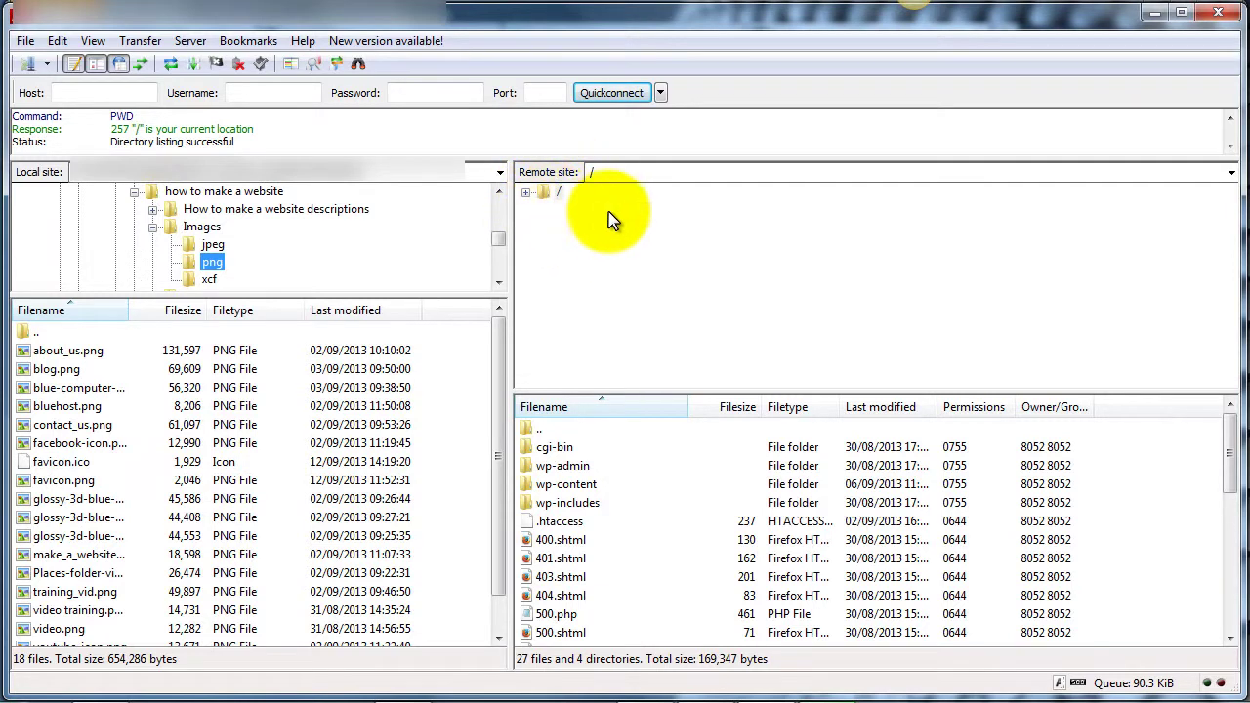
Locate favicon.ico in the remote root folder, and view the Bluehost account login page in Firefox before returning to FileZilla
click(525, 193)
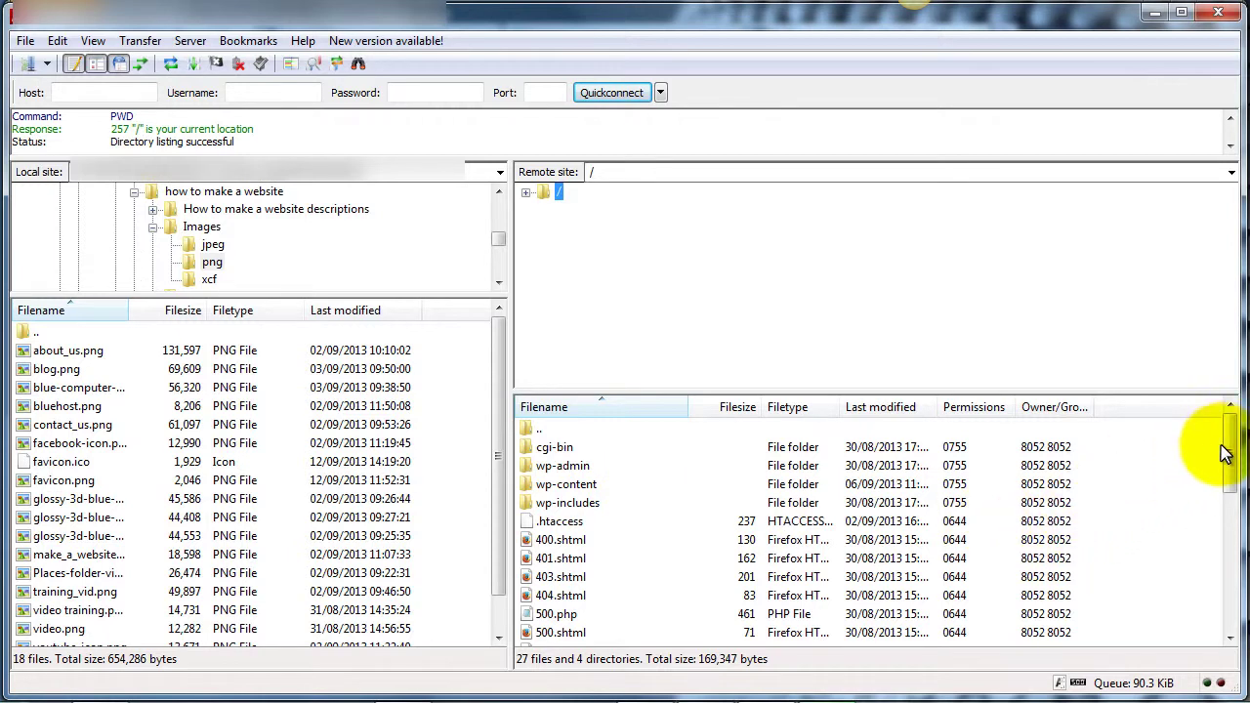
drag(1235, 459, 1235, 505)
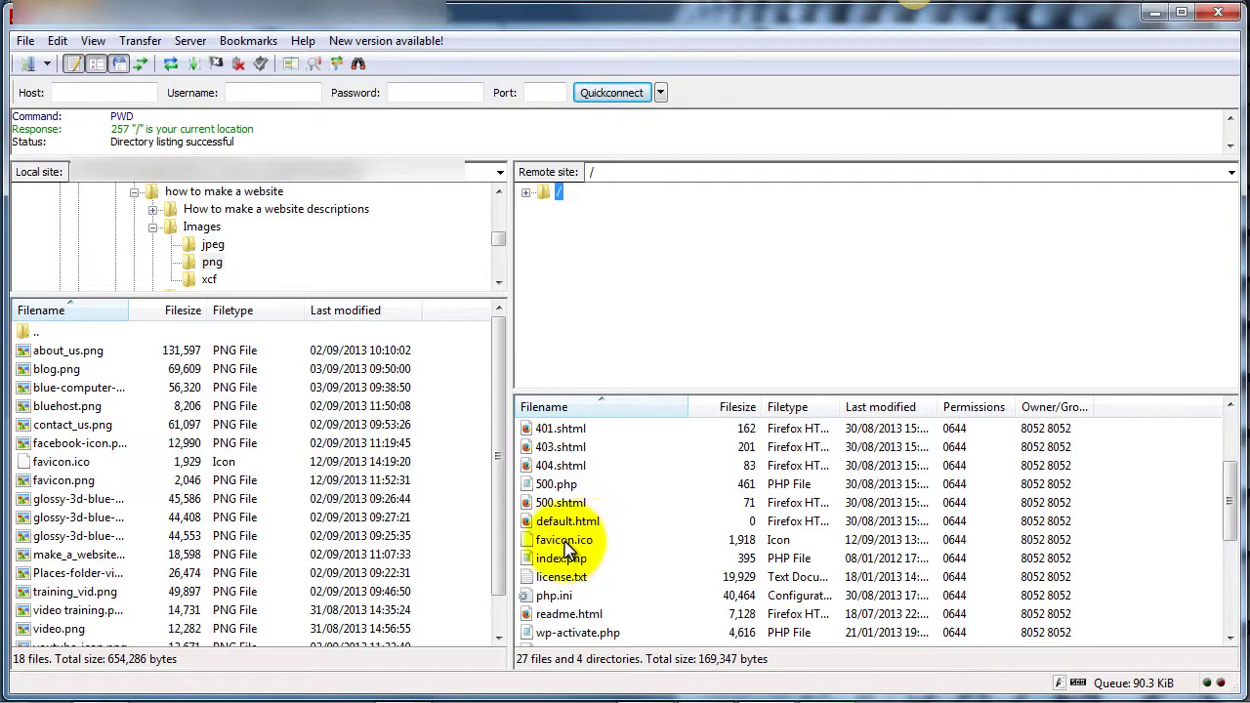
click(420, 701)
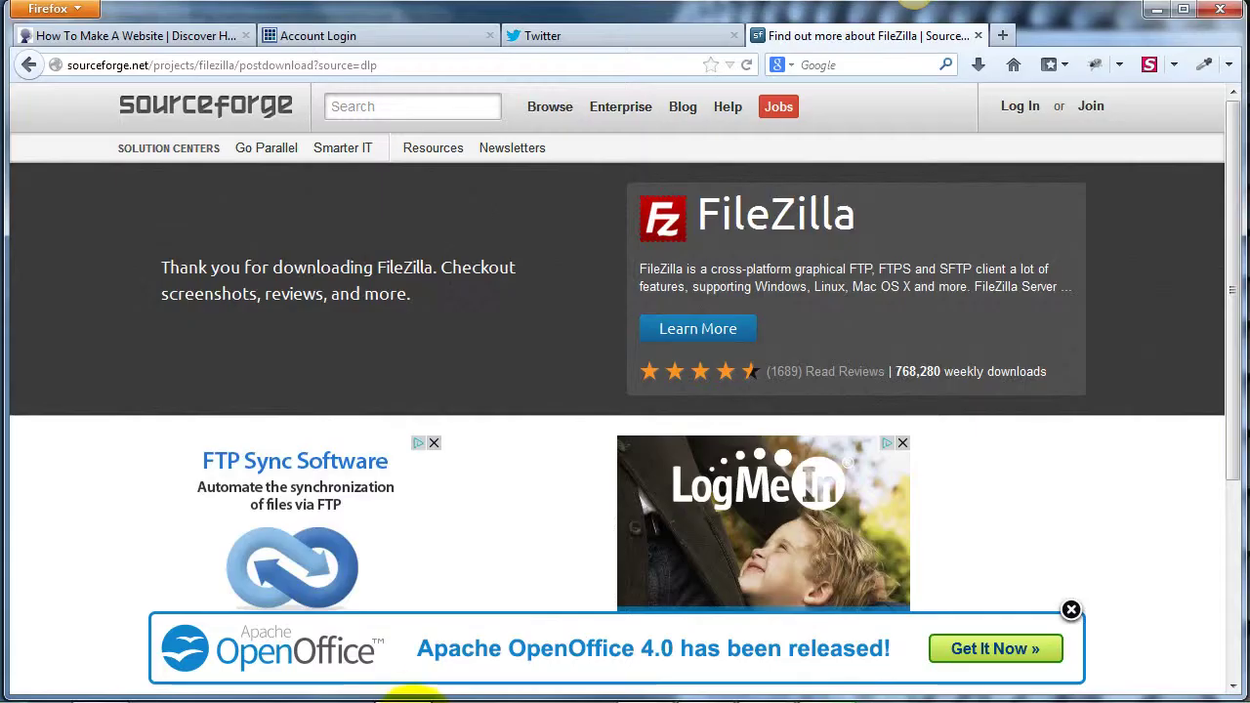
click(293, 41)
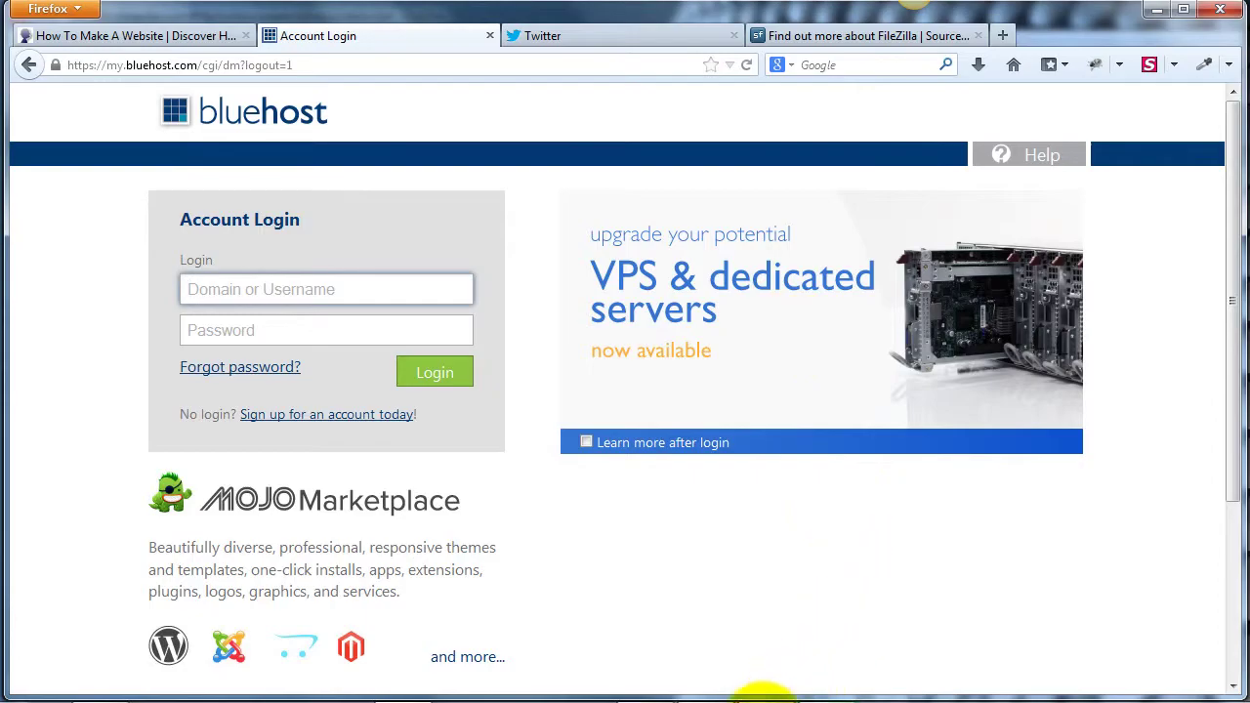
click(759, 695)
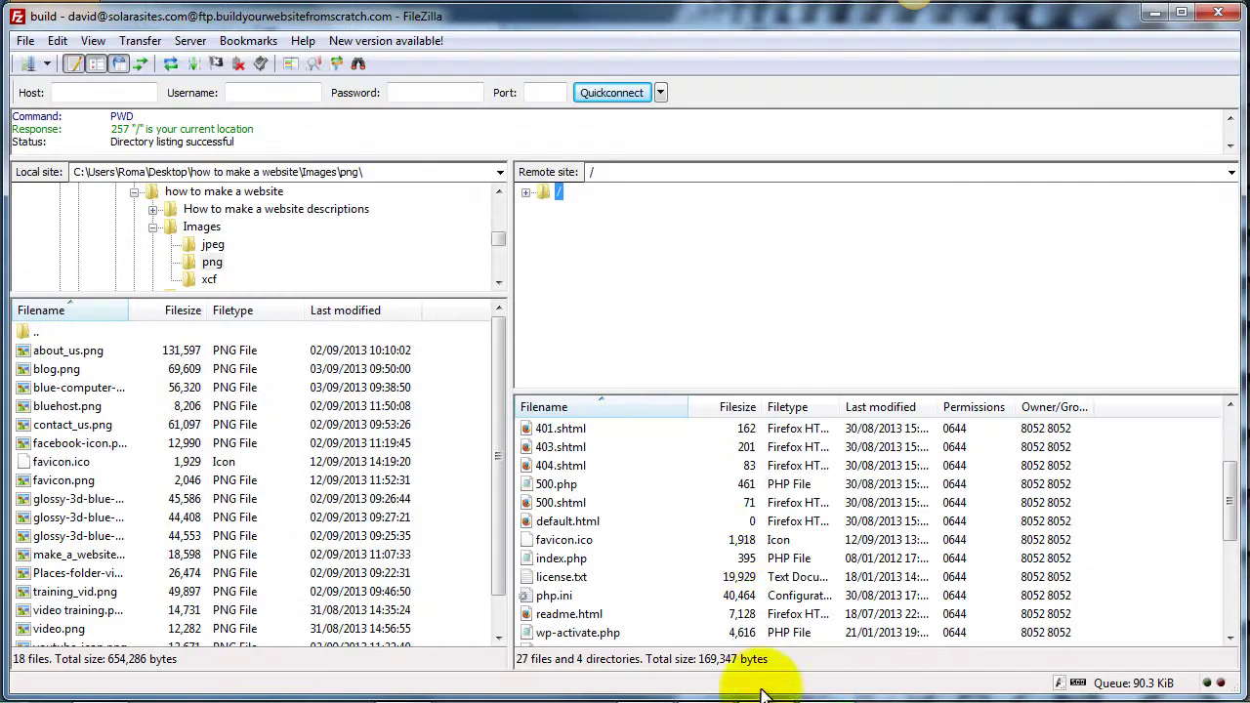
Delete the old favicon.ico from the server's root folder and confirm the deletion
right_click(569, 542)
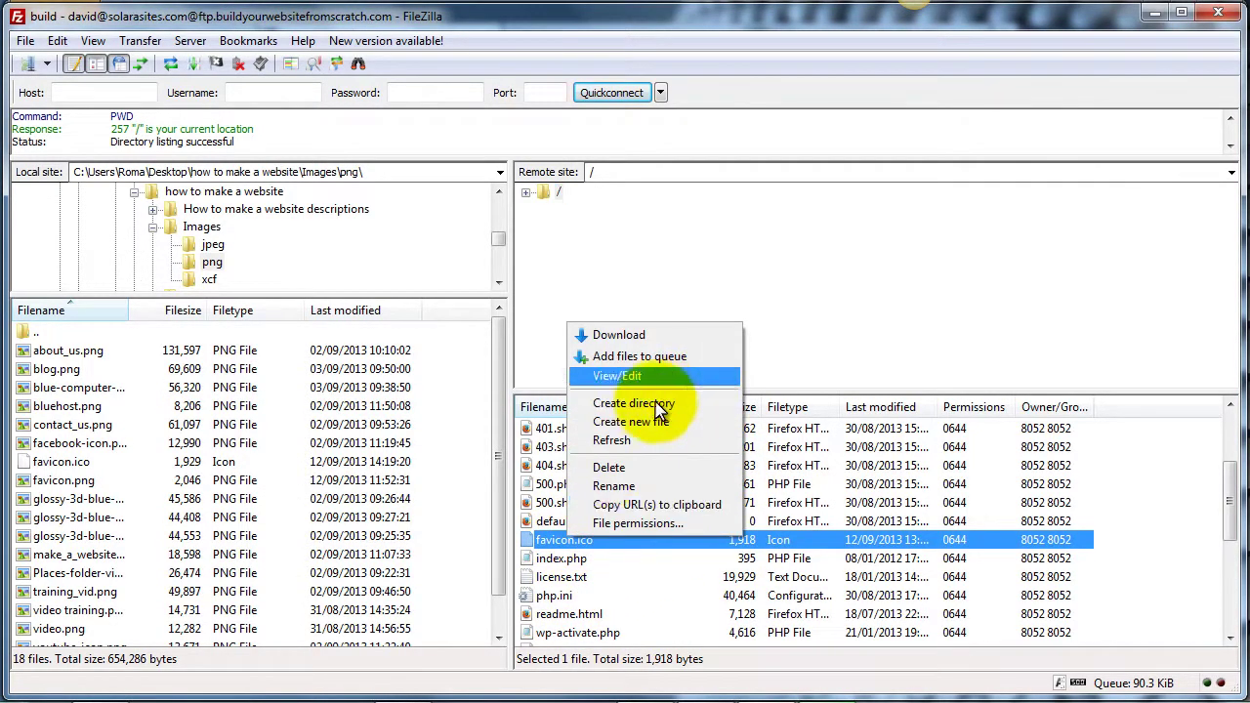
click(608, 469)
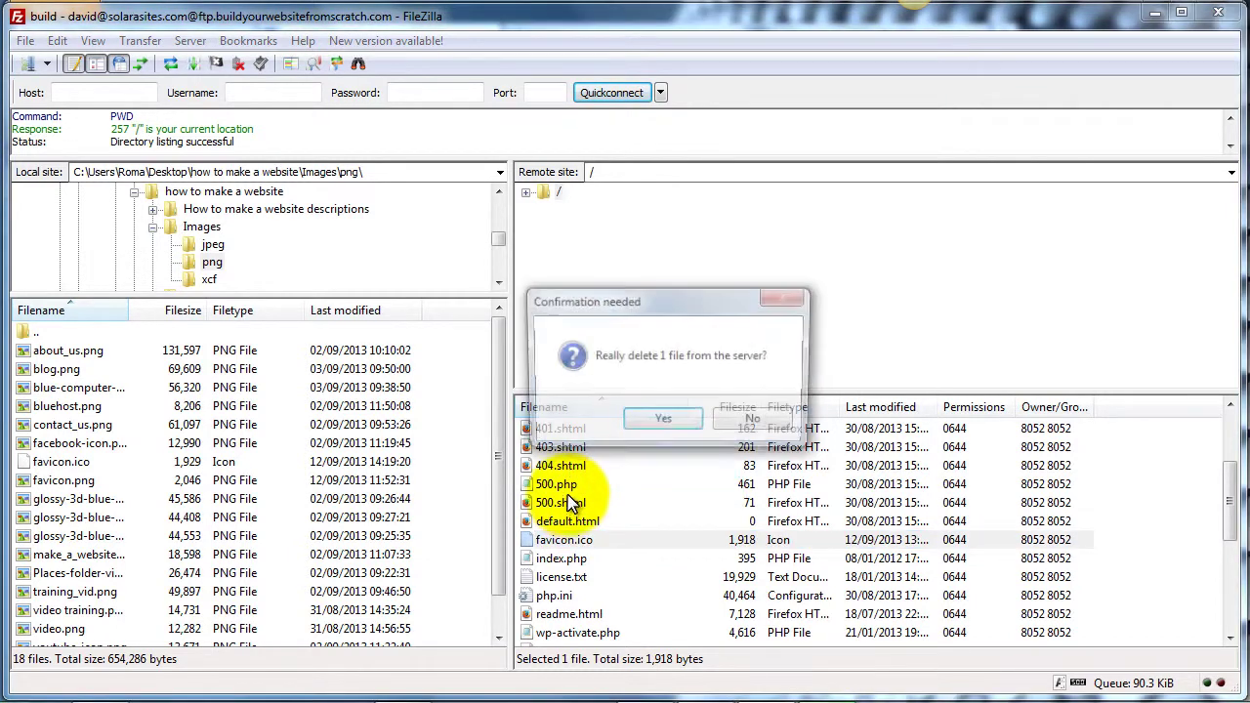
click(662, 424)
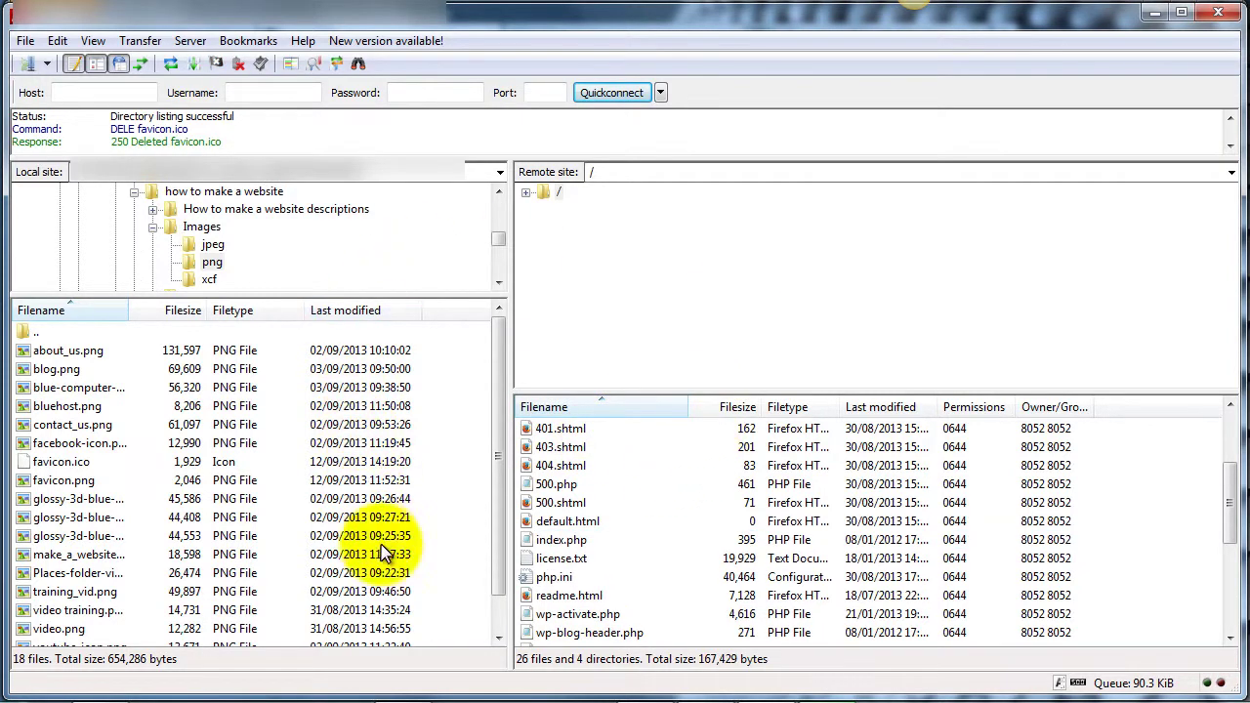
Upload the new favicon.ico from the local png folder to the server's root folder
mouse_move(501, 446)
mouse_down()
mouse_move(497, 475)
mouse_move(491, 436)
mouse_up()
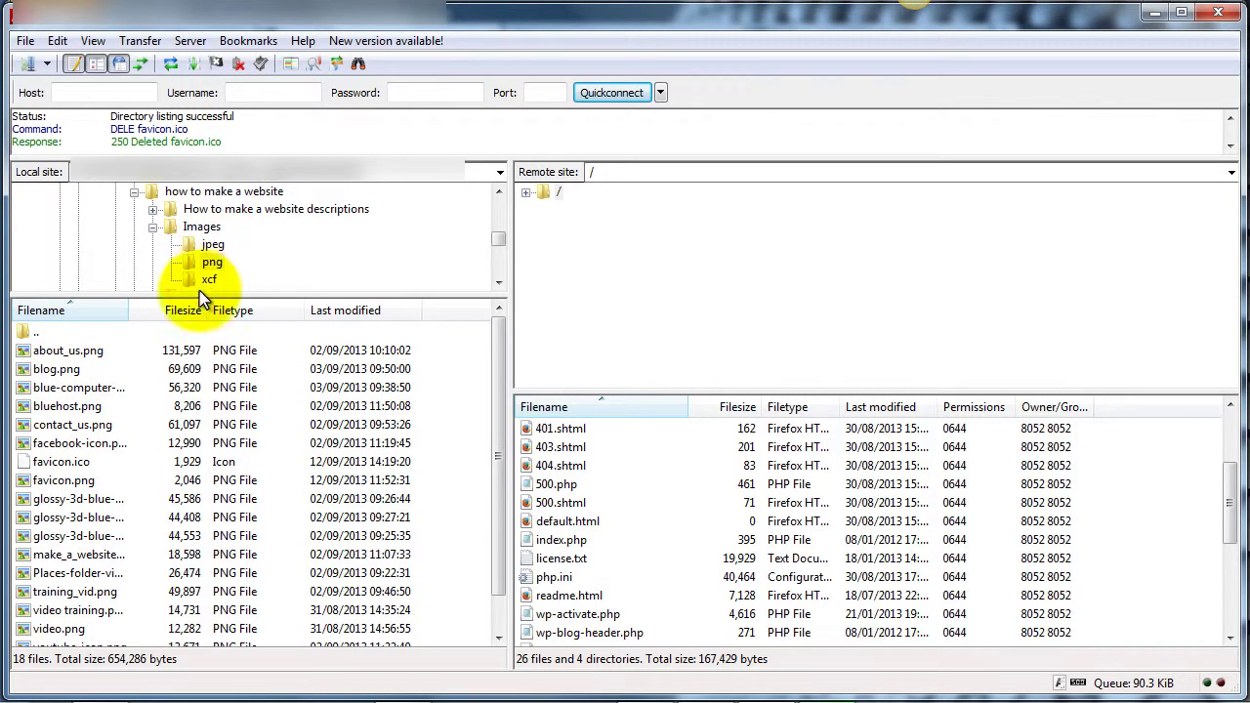
right_click(58, 467)
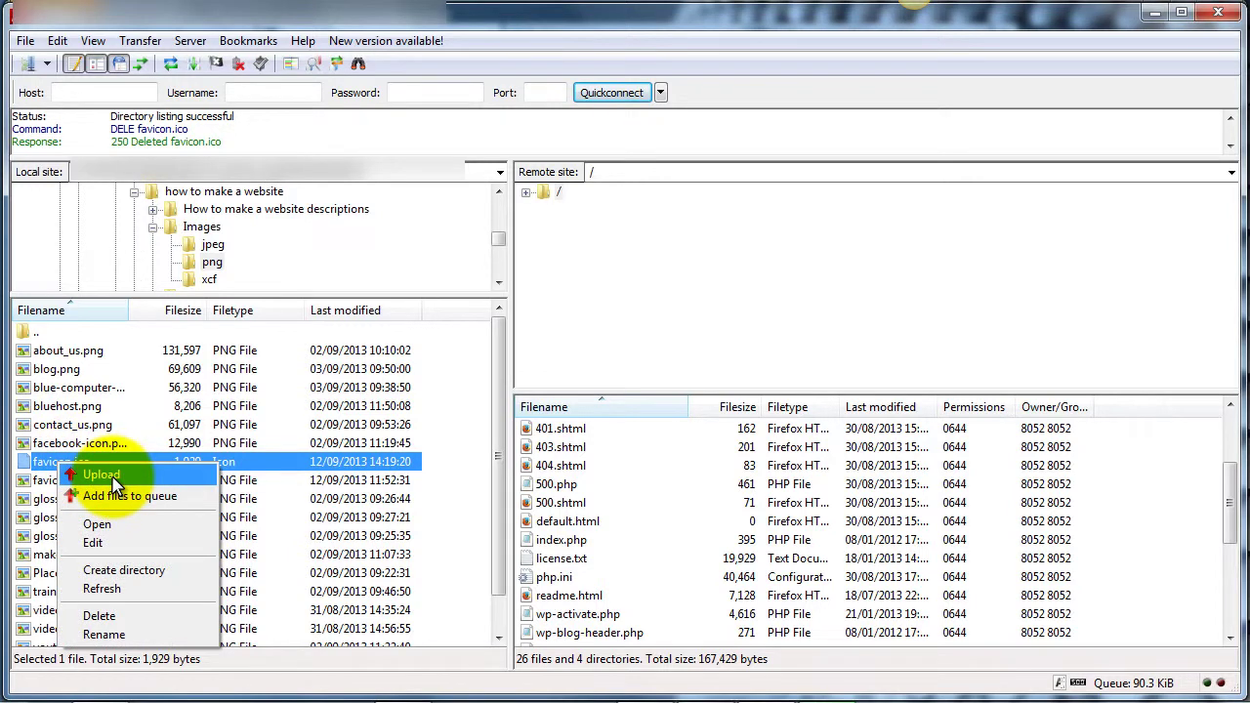
click(46, 467)
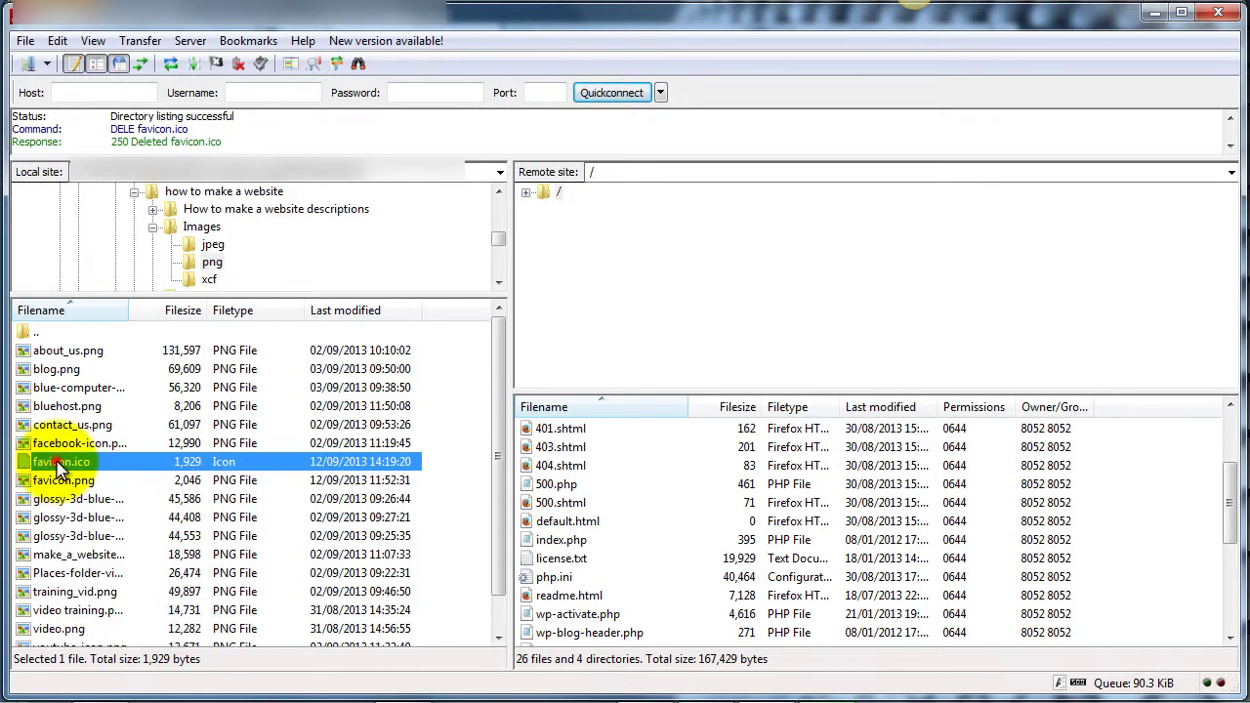
drag(58, 467, 511, 480)
drag(664, 555, 665, 597)
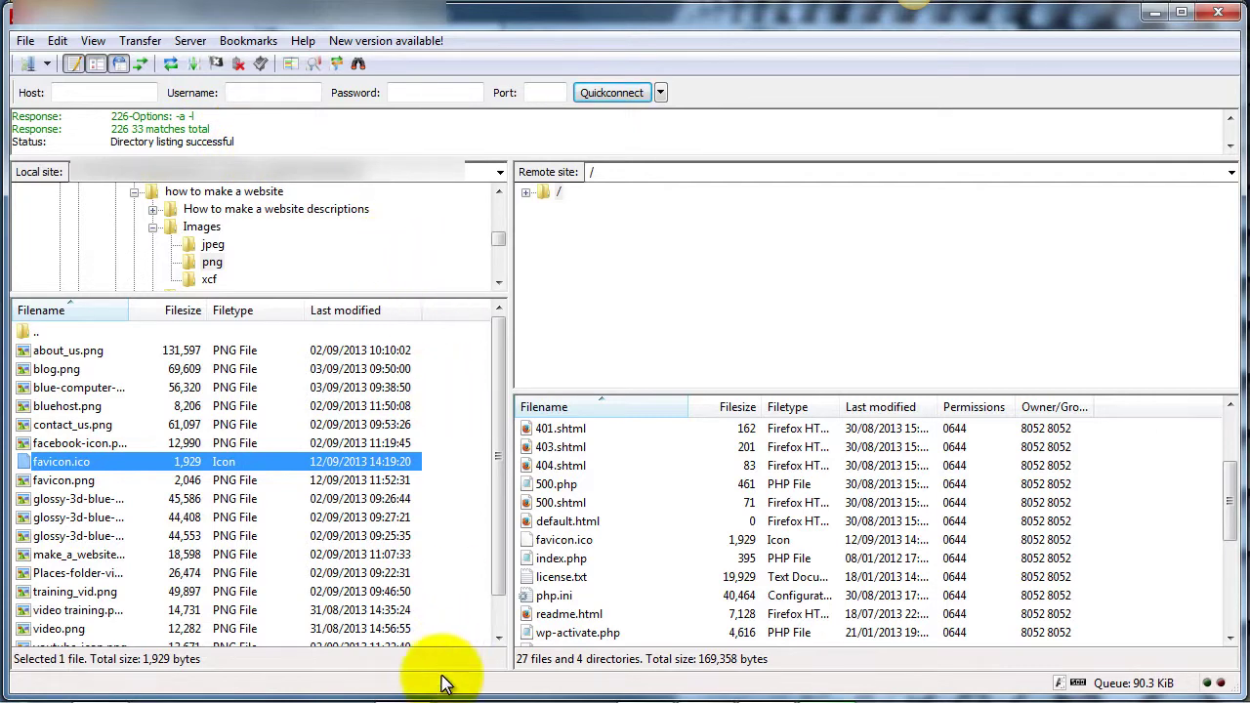
Switch to Firefox and show the How To Make A Website home page to check its favicon
click(400, 693)
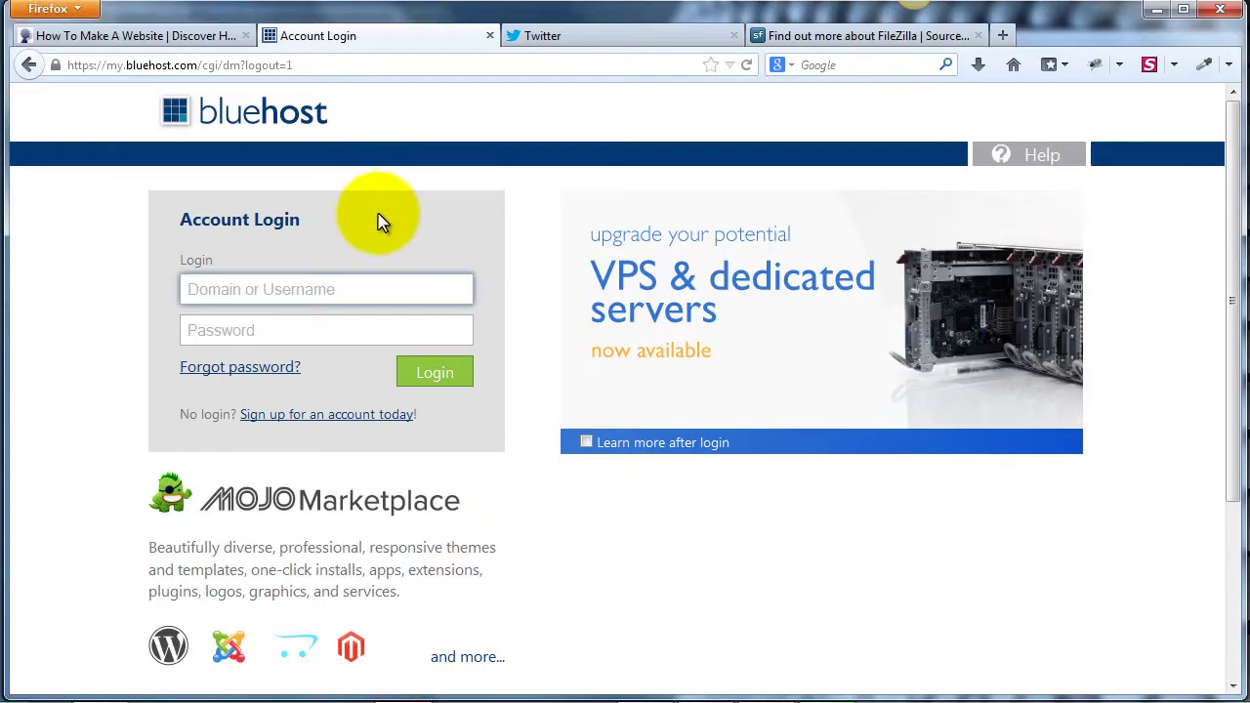
click(147, 36)
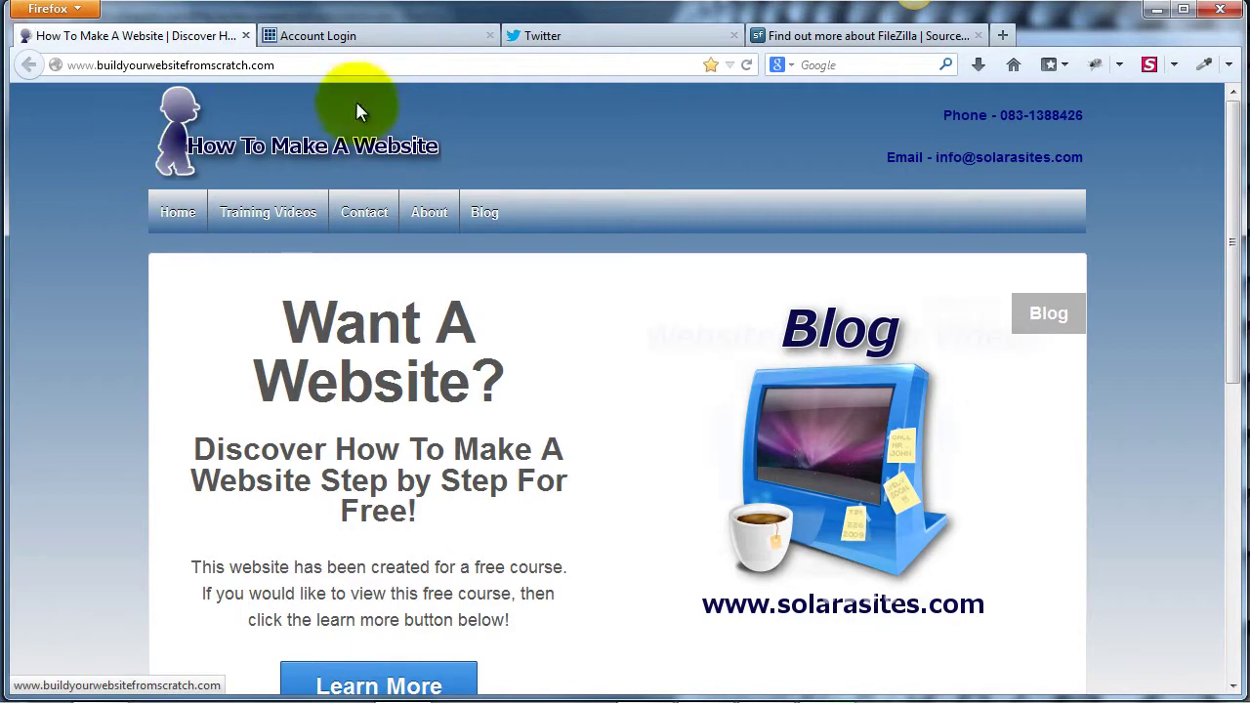